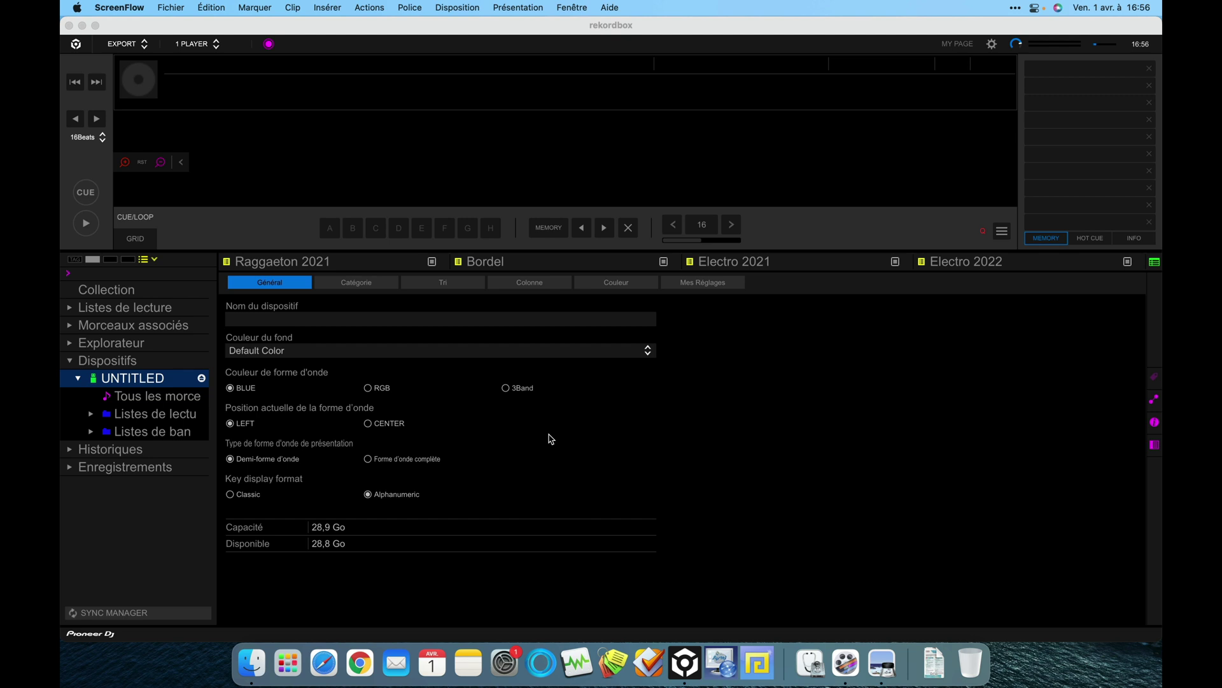
- Select the UNTITLED device, switch to Disk Utility, and select the external USB DISK 3.0 Media disk
left_click(136, 382)
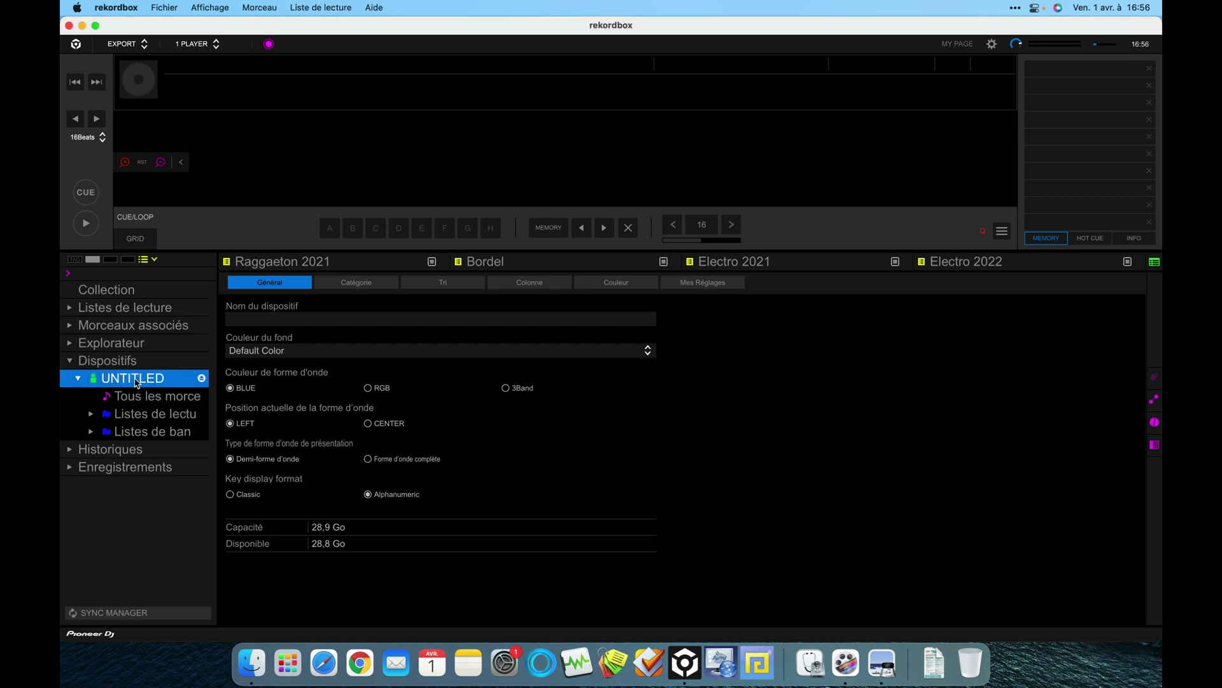
left_click(811, 662)
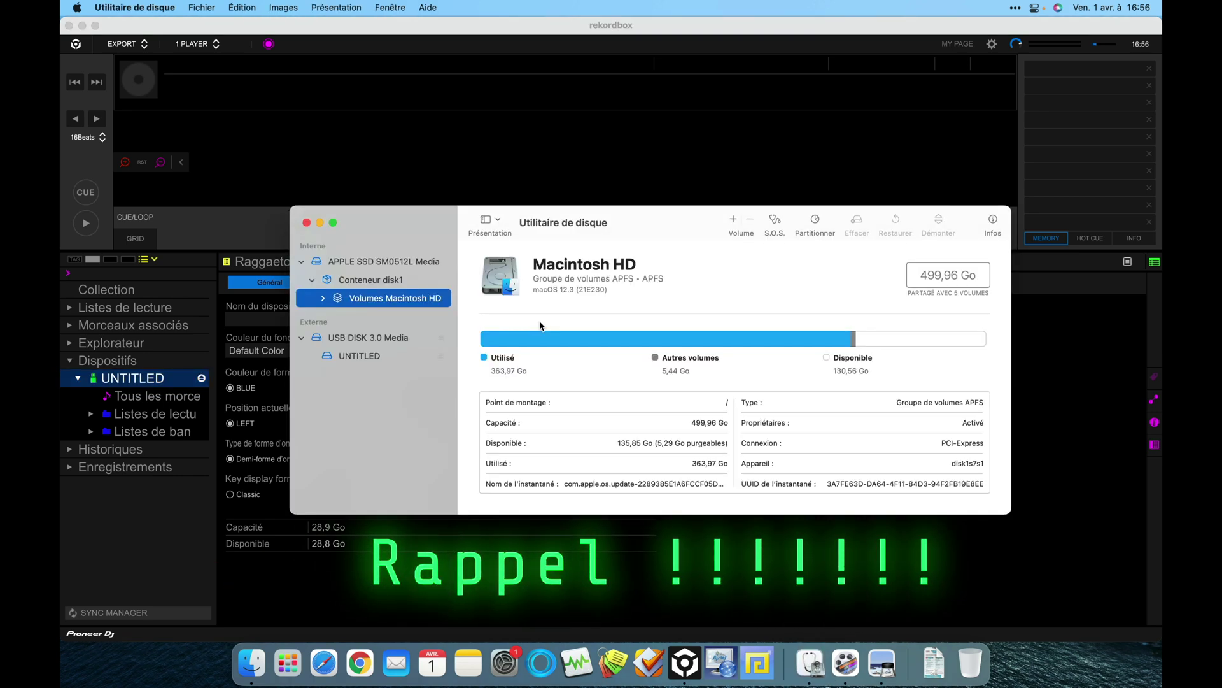
left_click(374, 355)
left_click(374, 338)
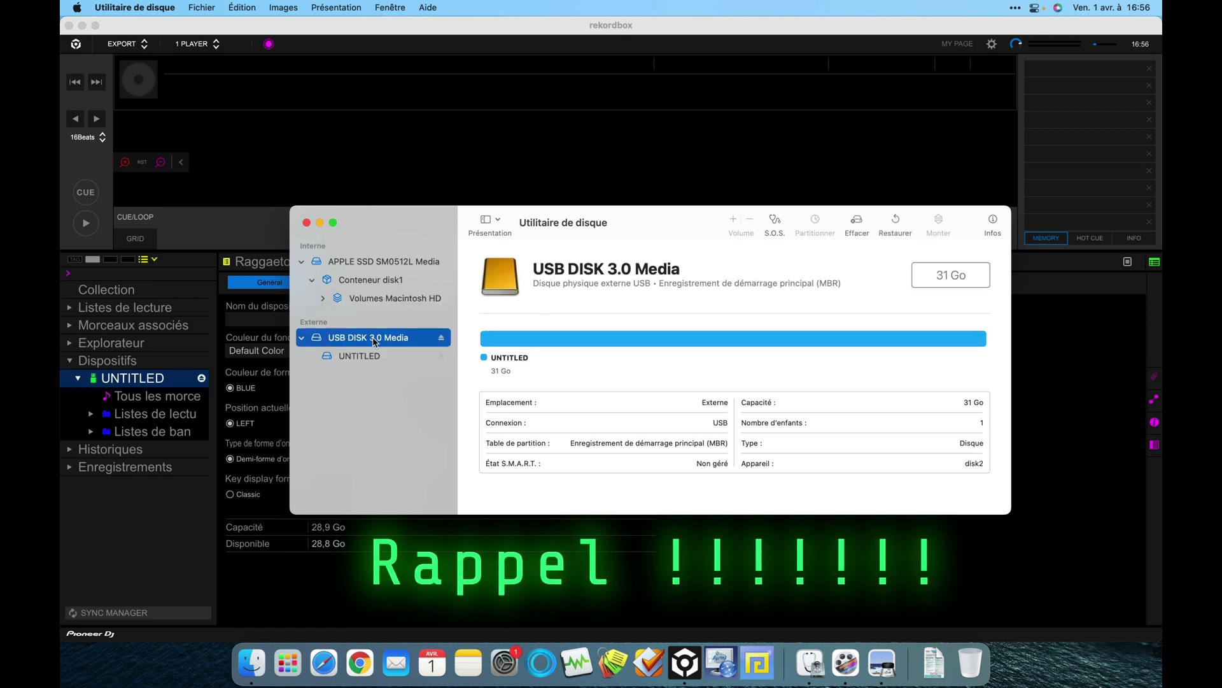
- Show only volumes in the disk list and select the external UNTITLED volume to examine its format
left_click(498, 221)
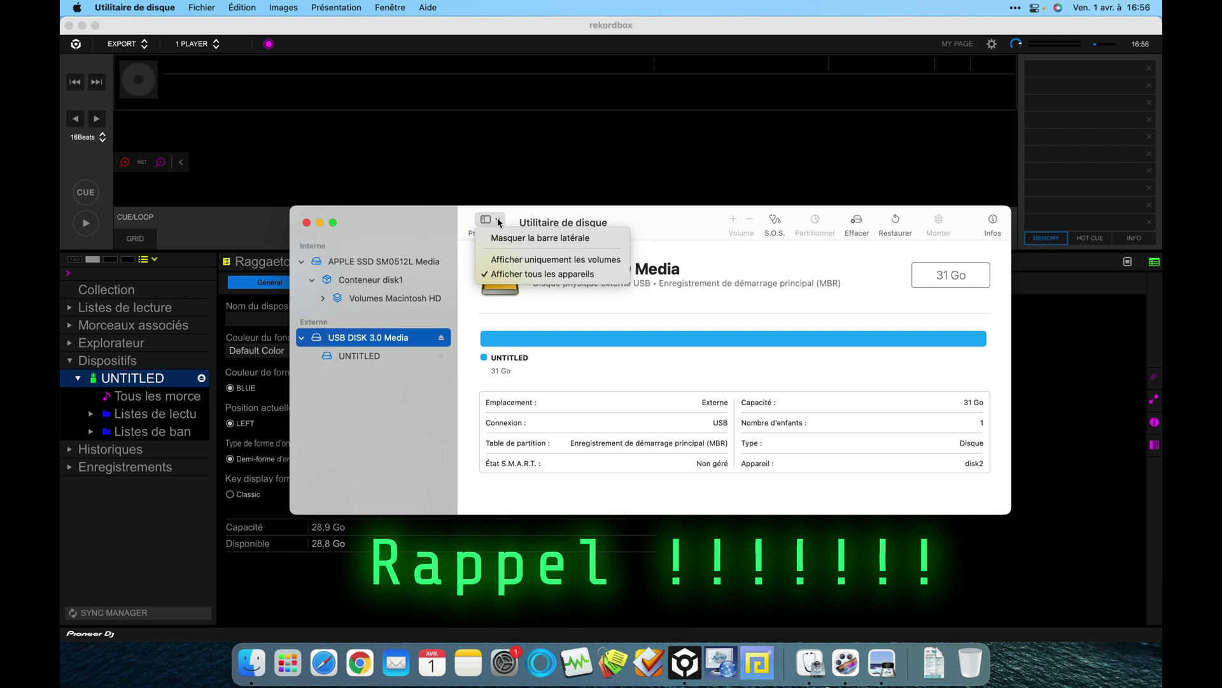
left_click(509, 259)
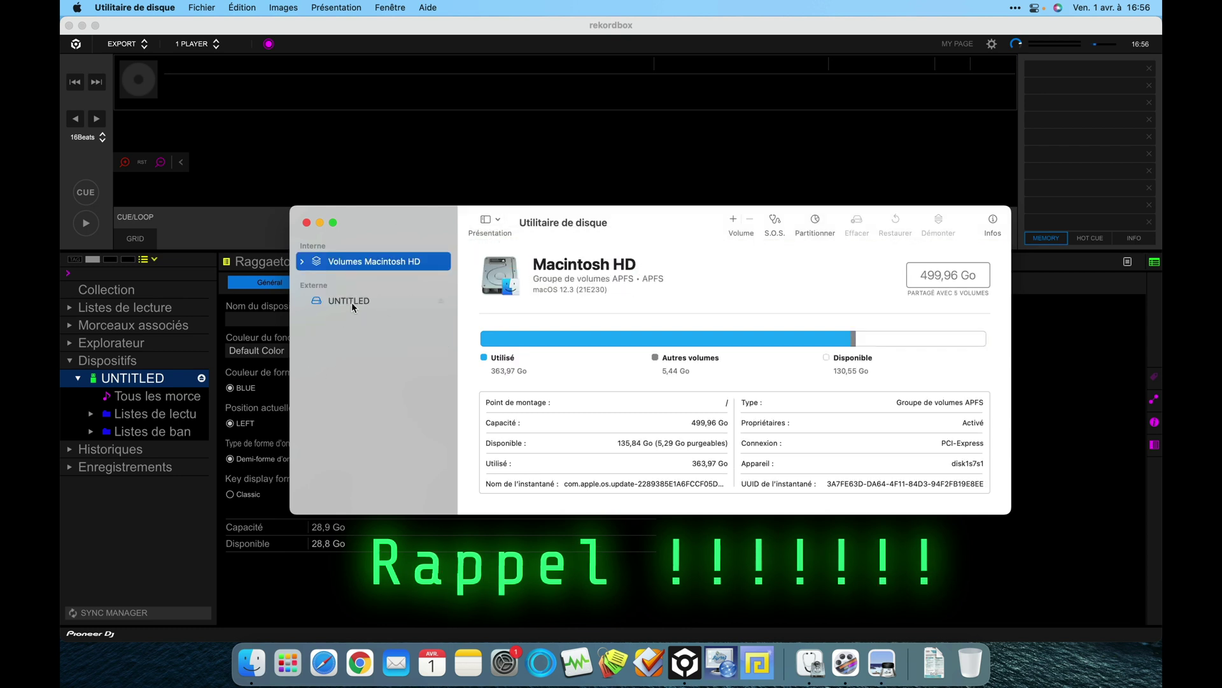
left_click(352, 303)
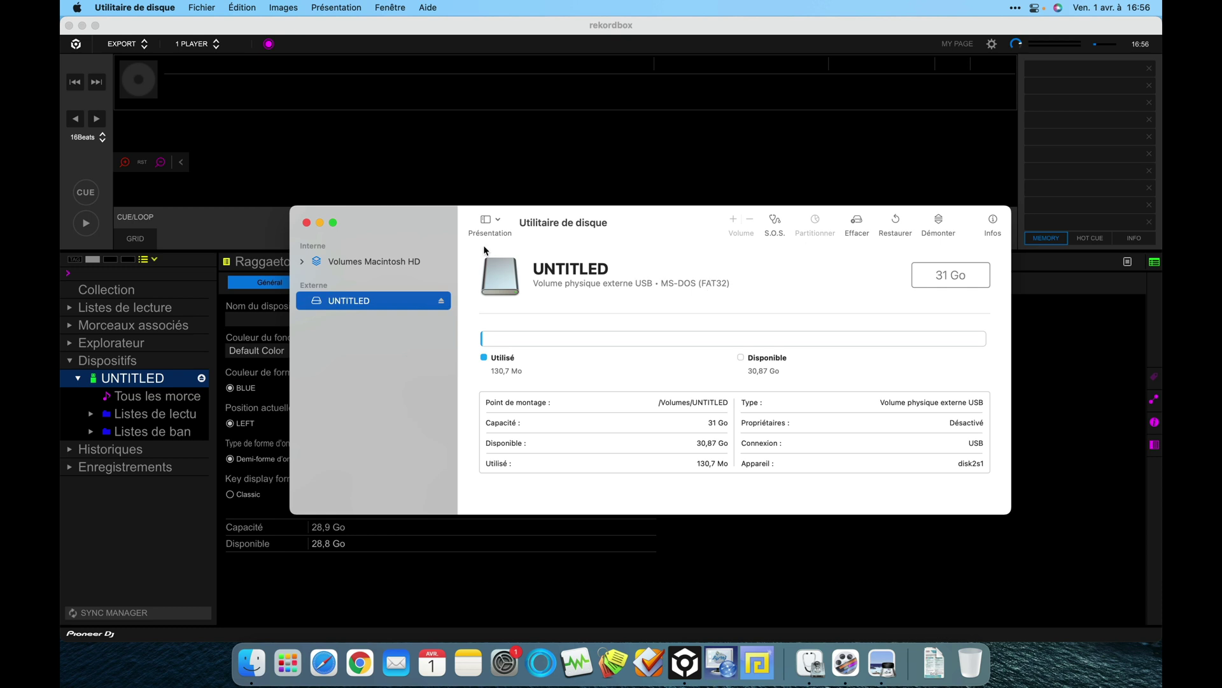
- Show all devices in the disk list and select the parent USB DISK 3.0 Media disk
left_click(497, 220)
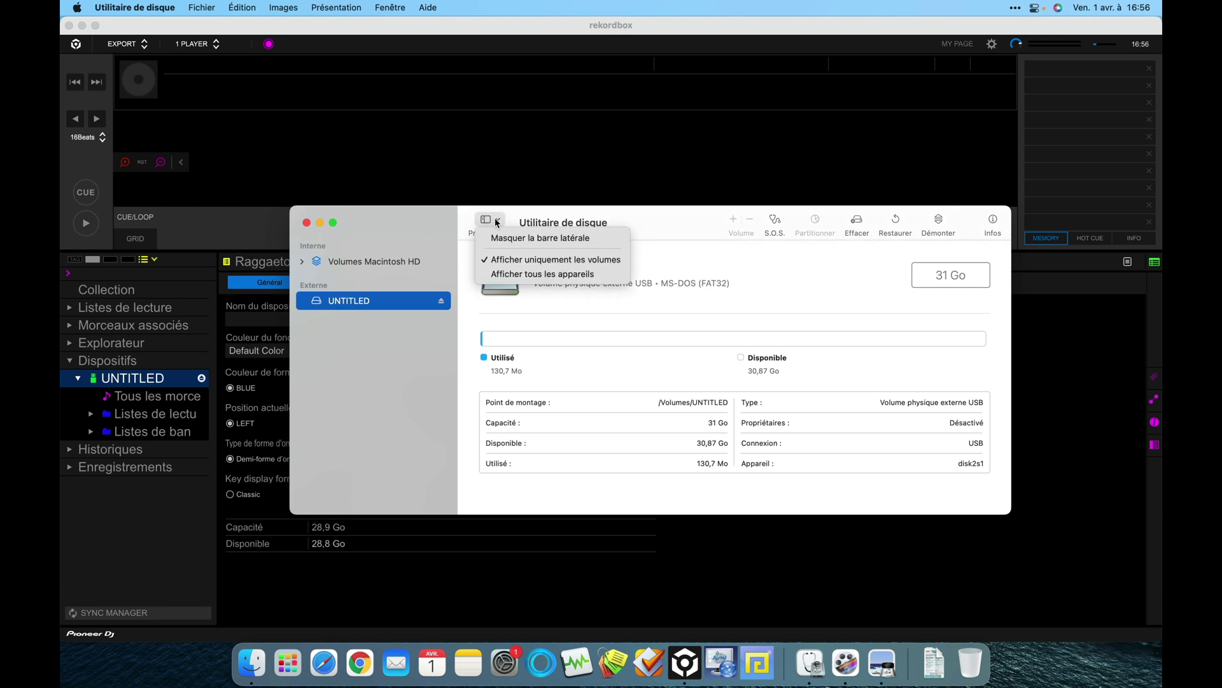
left_click(491, 273)
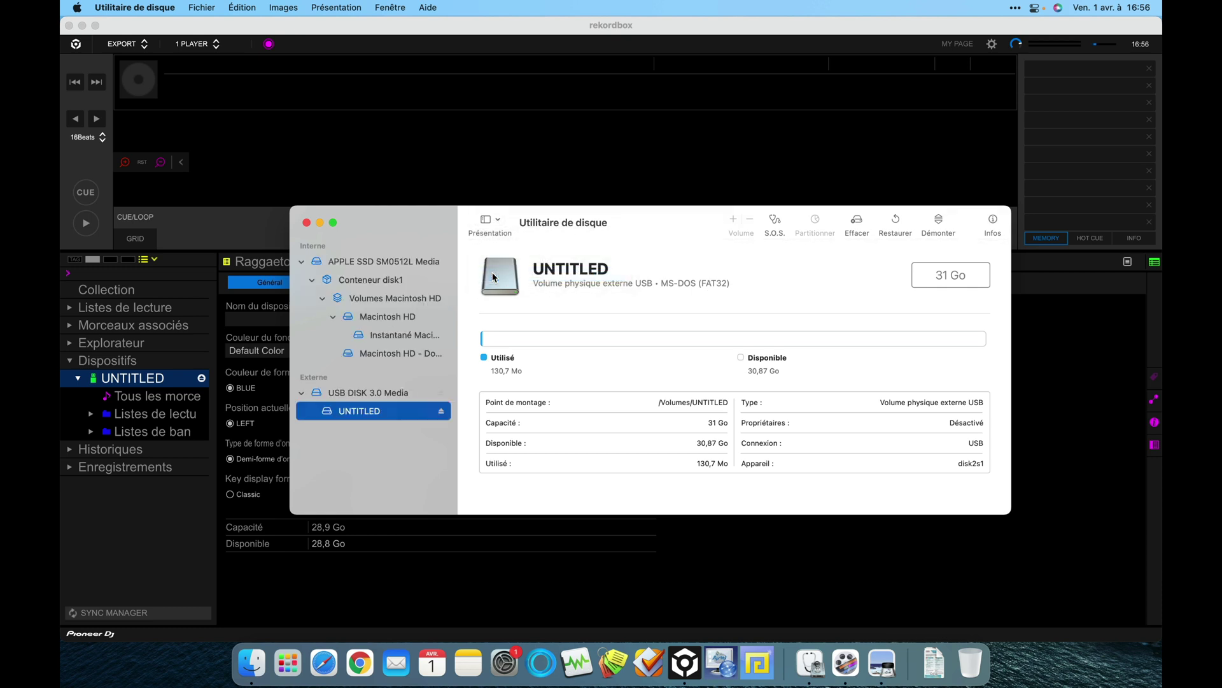
left_click(368, 395)
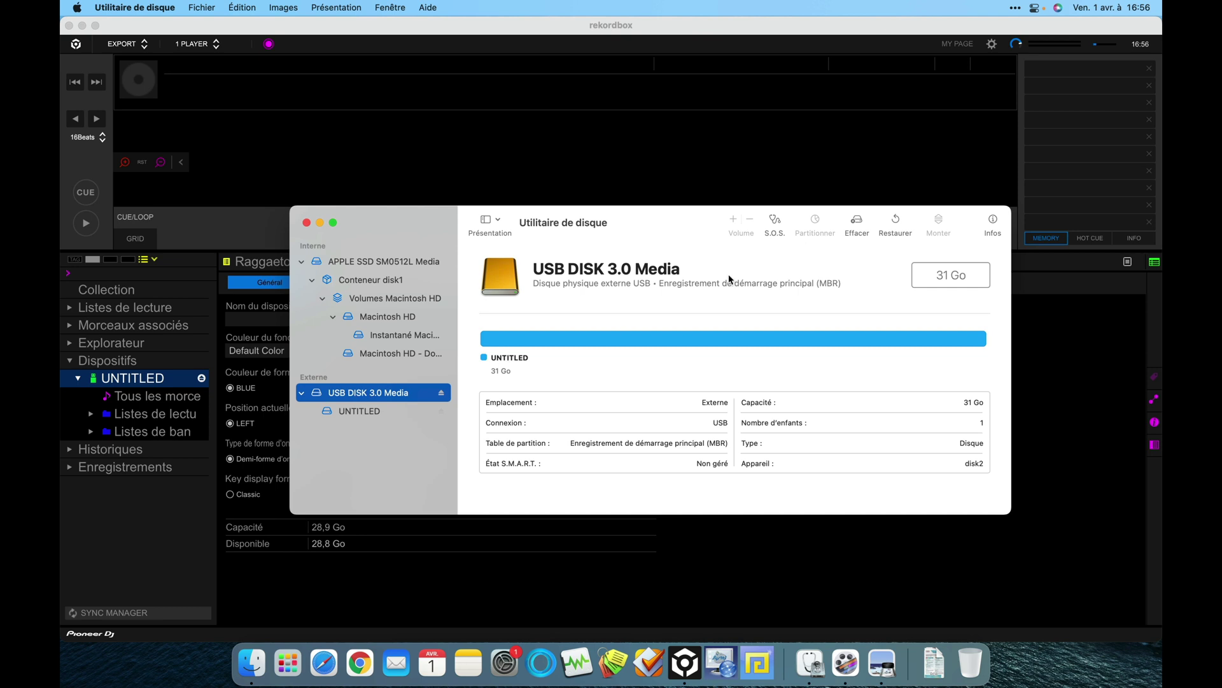
- Try erase settings of MS-DOS (FAT) and Master Boot Record for the USB disk, cancelling the erase and closing Disk Utility
left_click(854, 229)
left_click(754, 376)
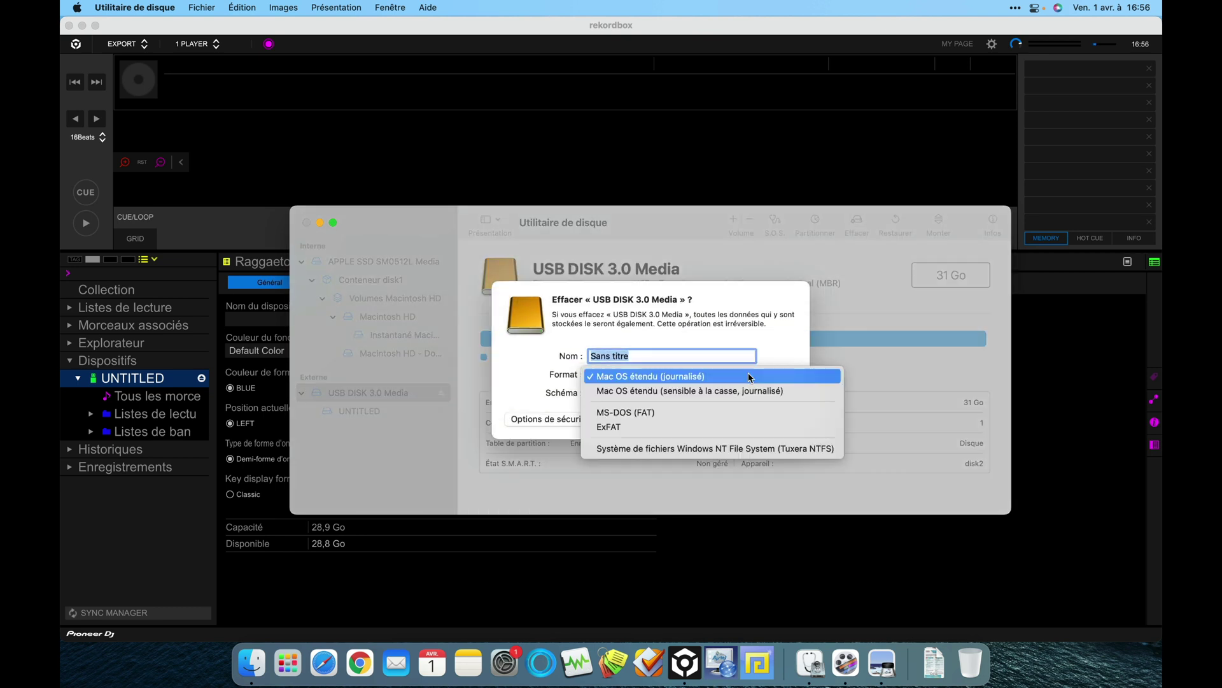
left_click(650, 412)
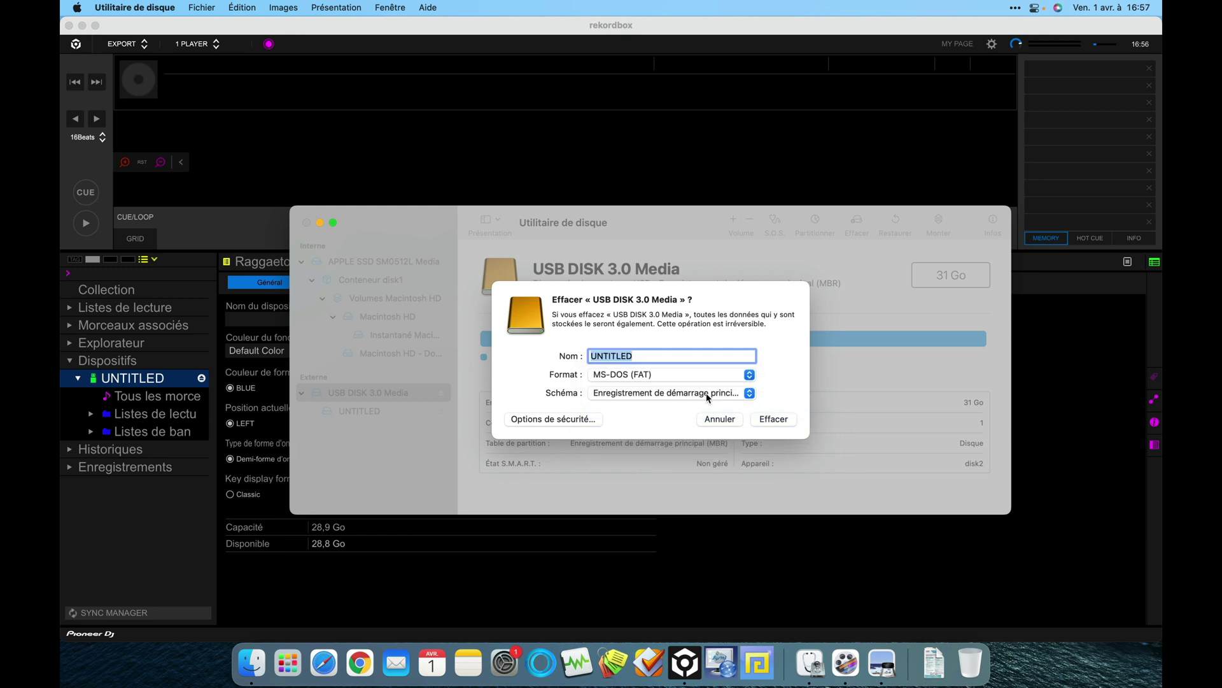
left_click(747, 394)
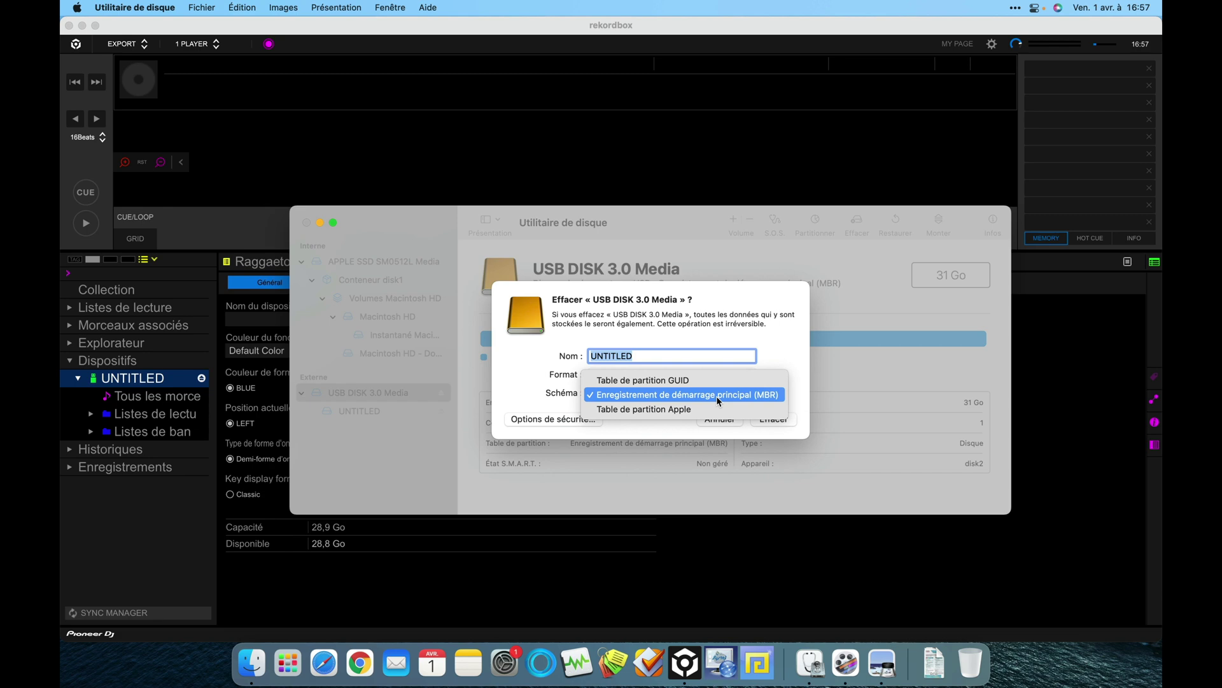
left_click(718, 399)
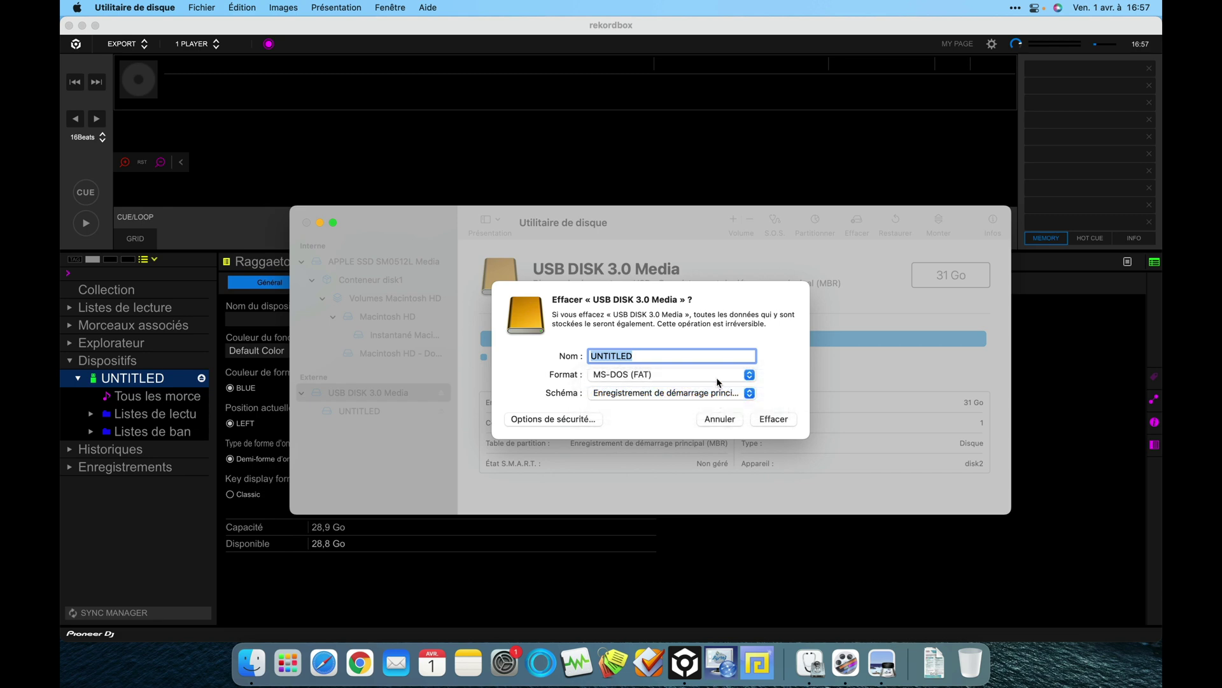
left_click(711, 422)
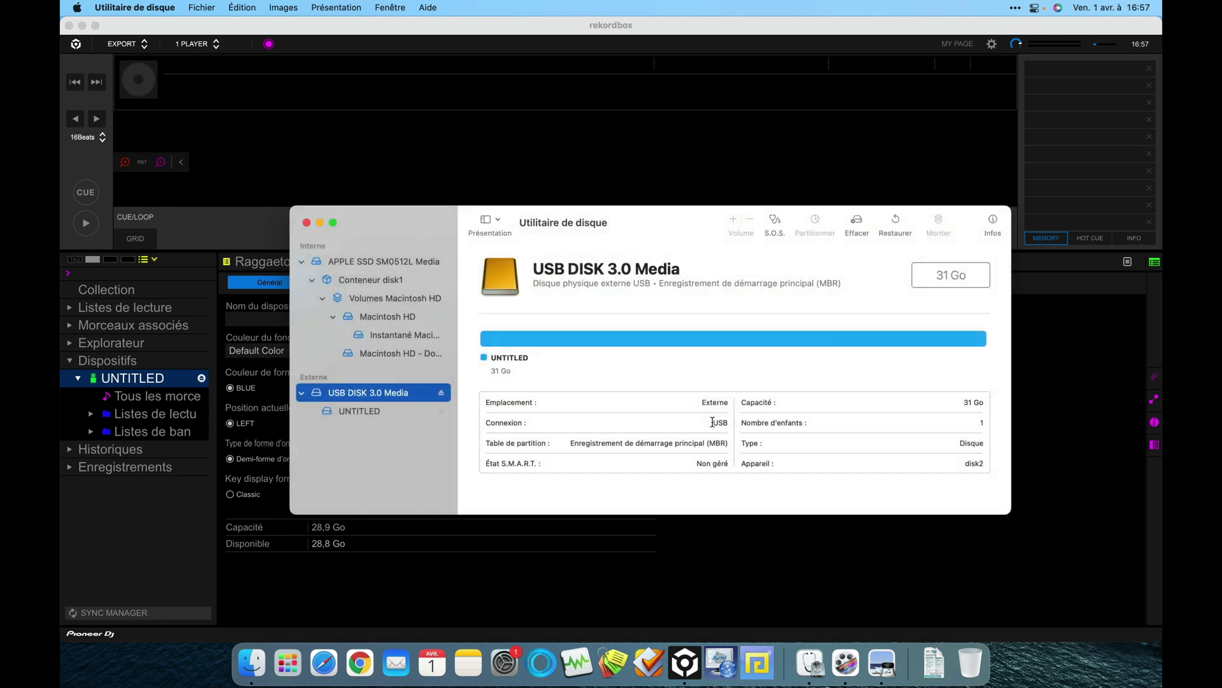
left_click(307, 223)
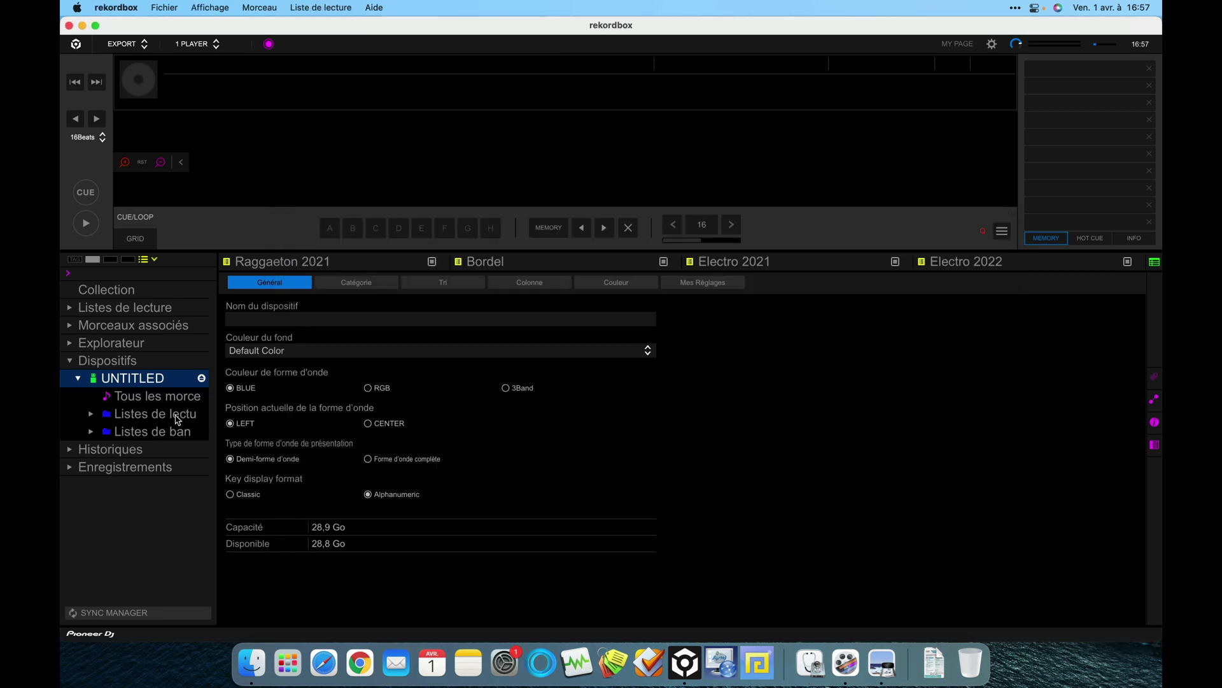
- Check the UNTITLED device's track list and playlists folder in rekordbox, and return to its device settings
left_click(146, 404)
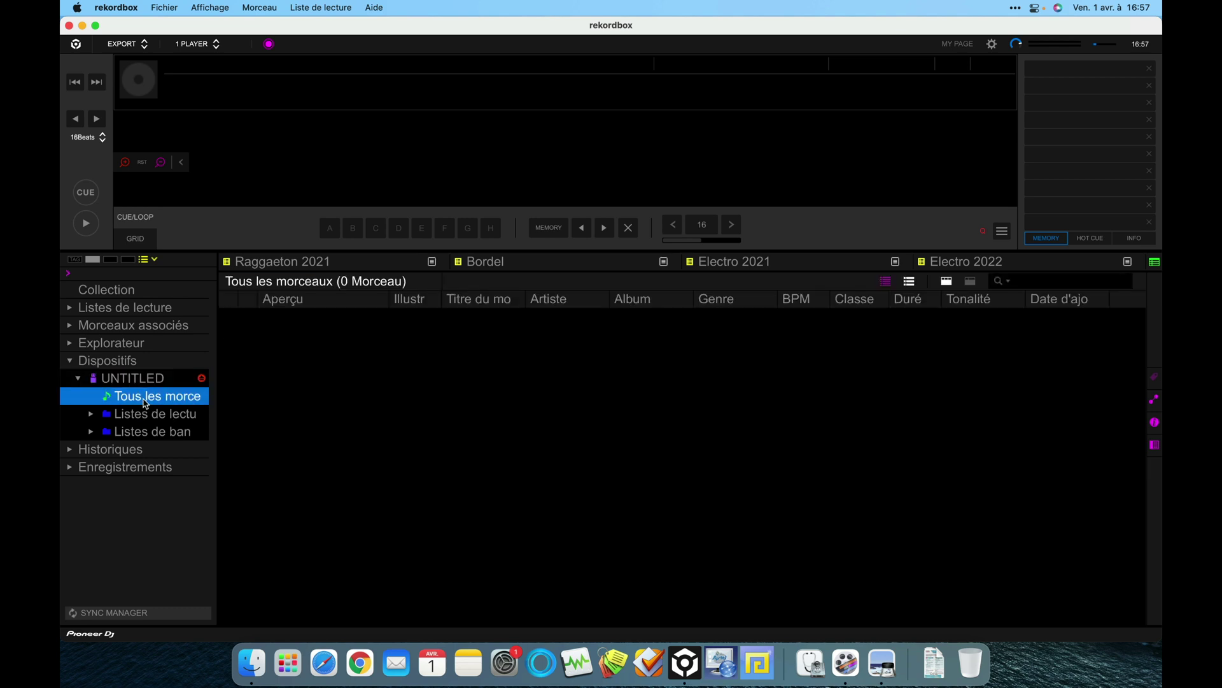
double_click(145, 418)
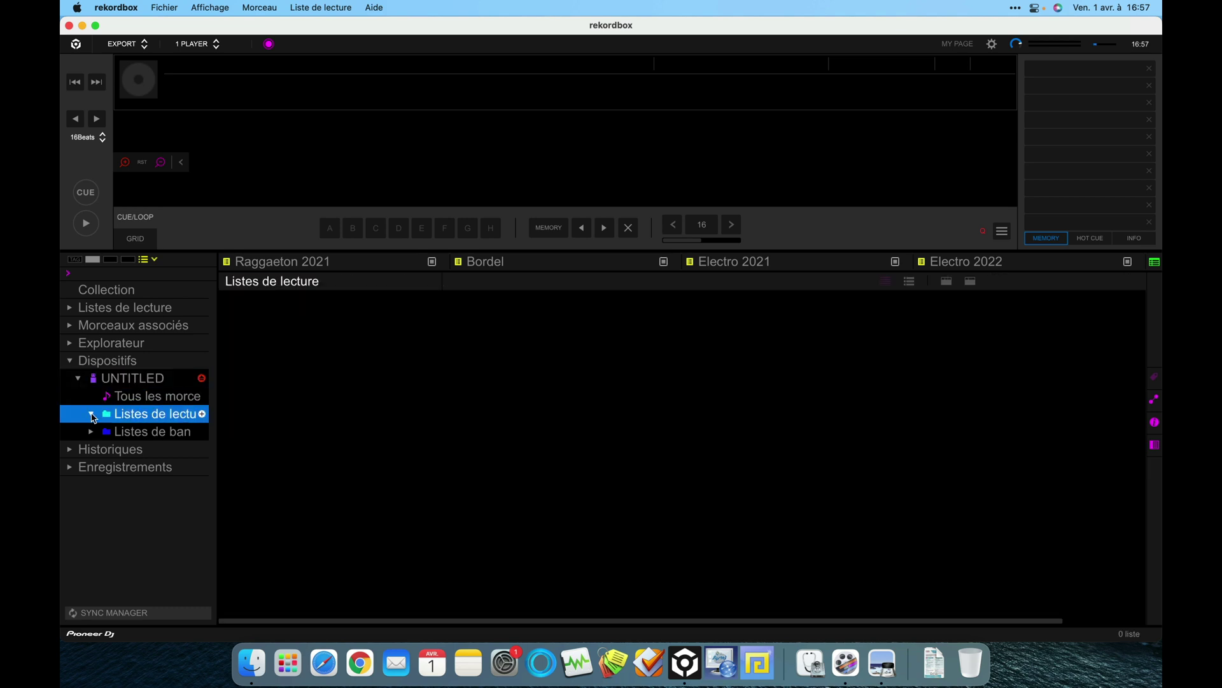
left_click(149, 391)
left_click(149, 380)
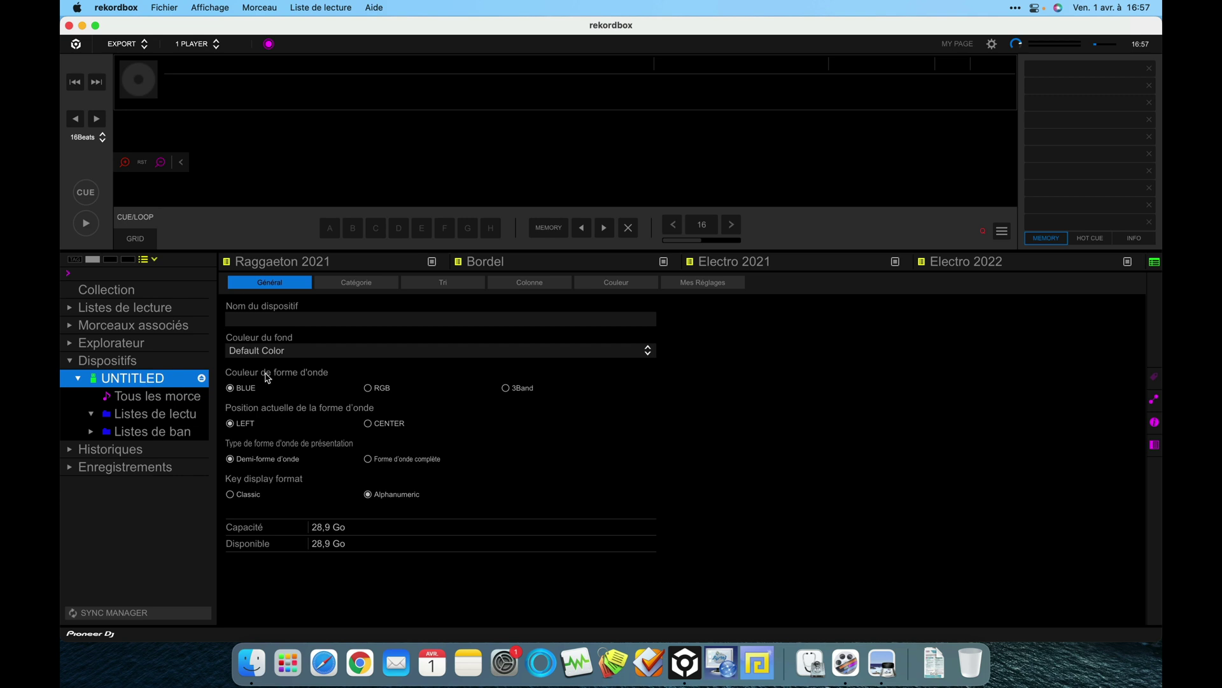
- Name the device "test video cdj" and set its background to Red, waveform colour to RGB and waveform position to CENTER
left_click(307, 355)
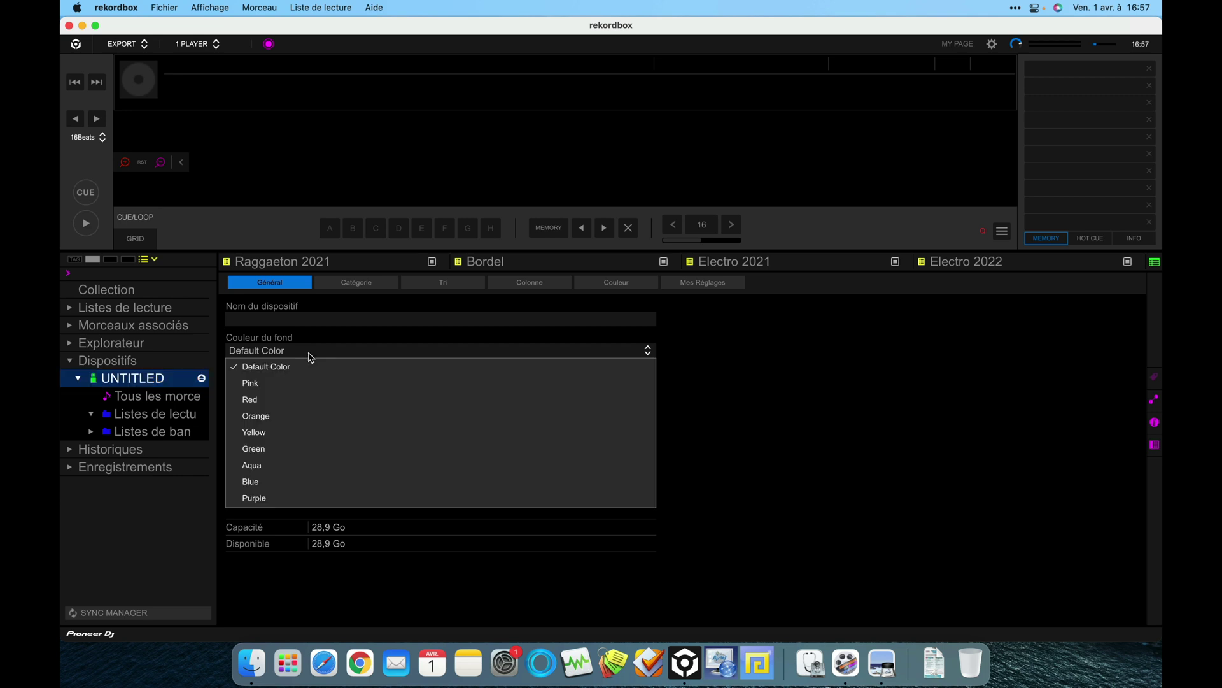
left_click(264, 401)
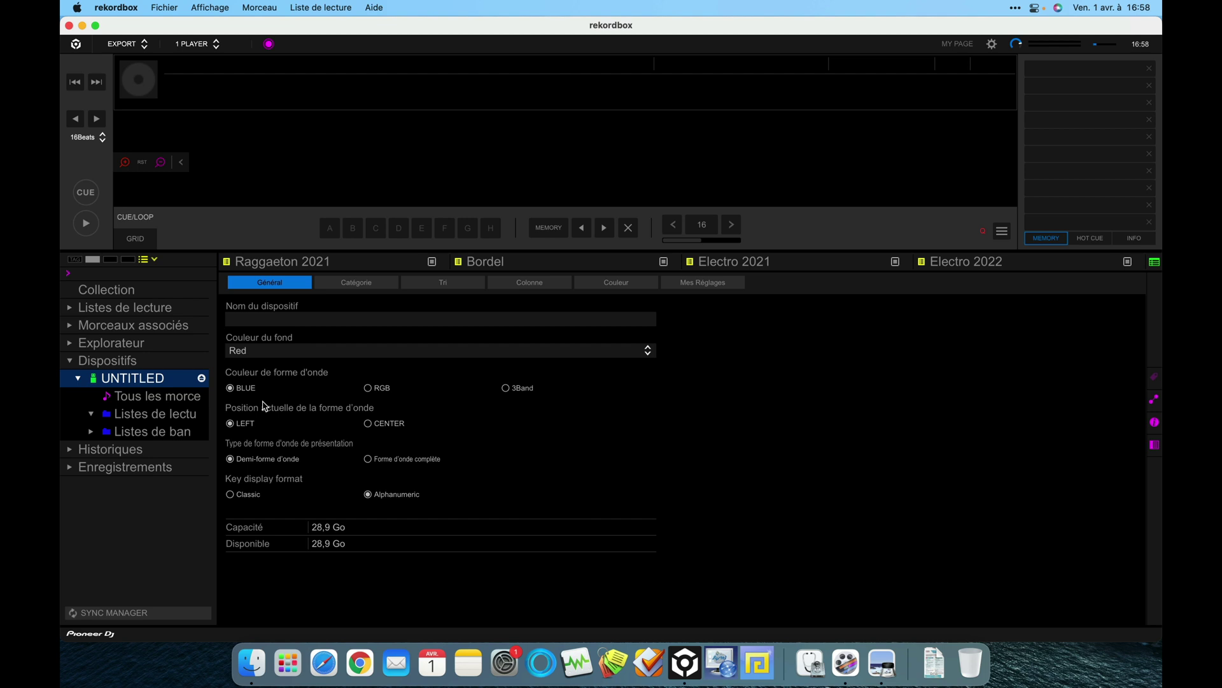
left_click(264, 323)
left_click(369, 424)
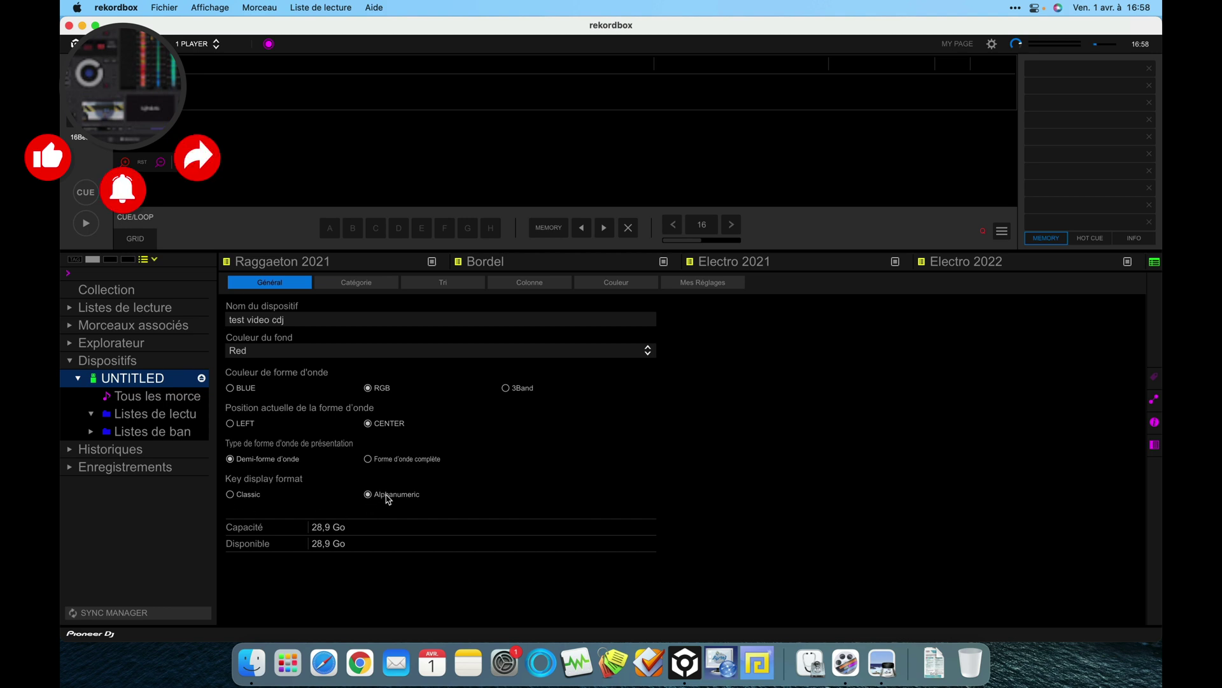
- Add RATING to the device's active browsing categories
left_click(366, 287)
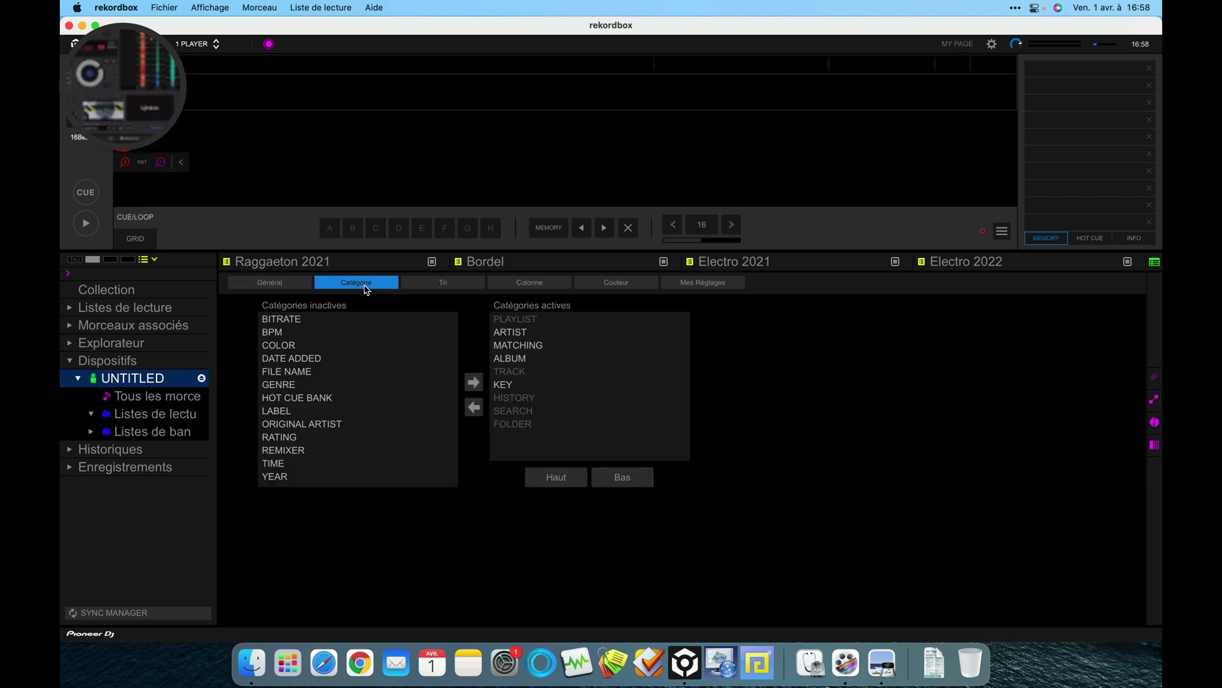
left_click(294, 437)
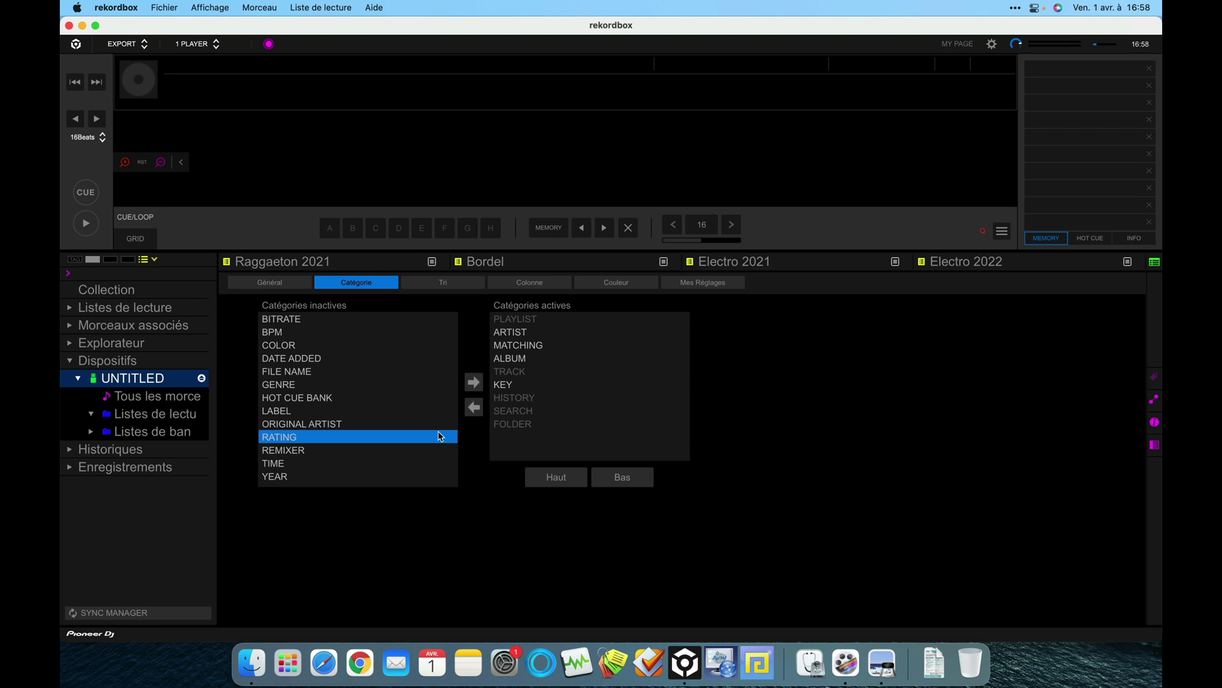
left_click(473, 381)
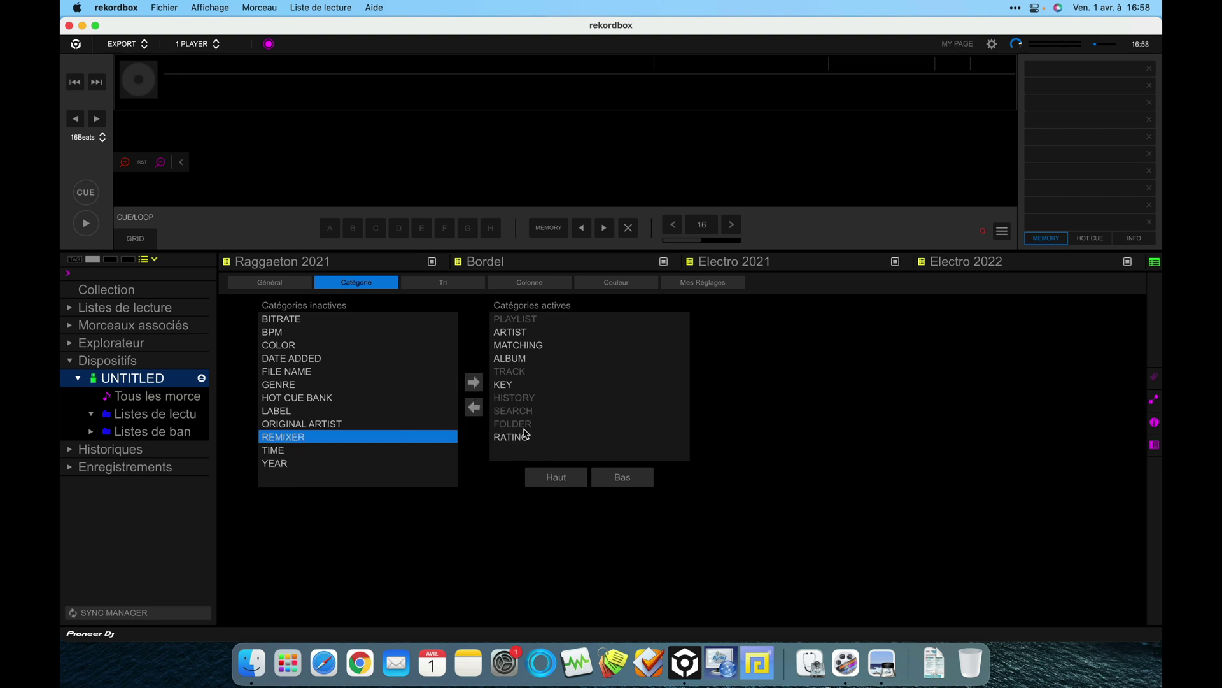
- Review the device's sort options, categories and general settings
left_click(443, 282)
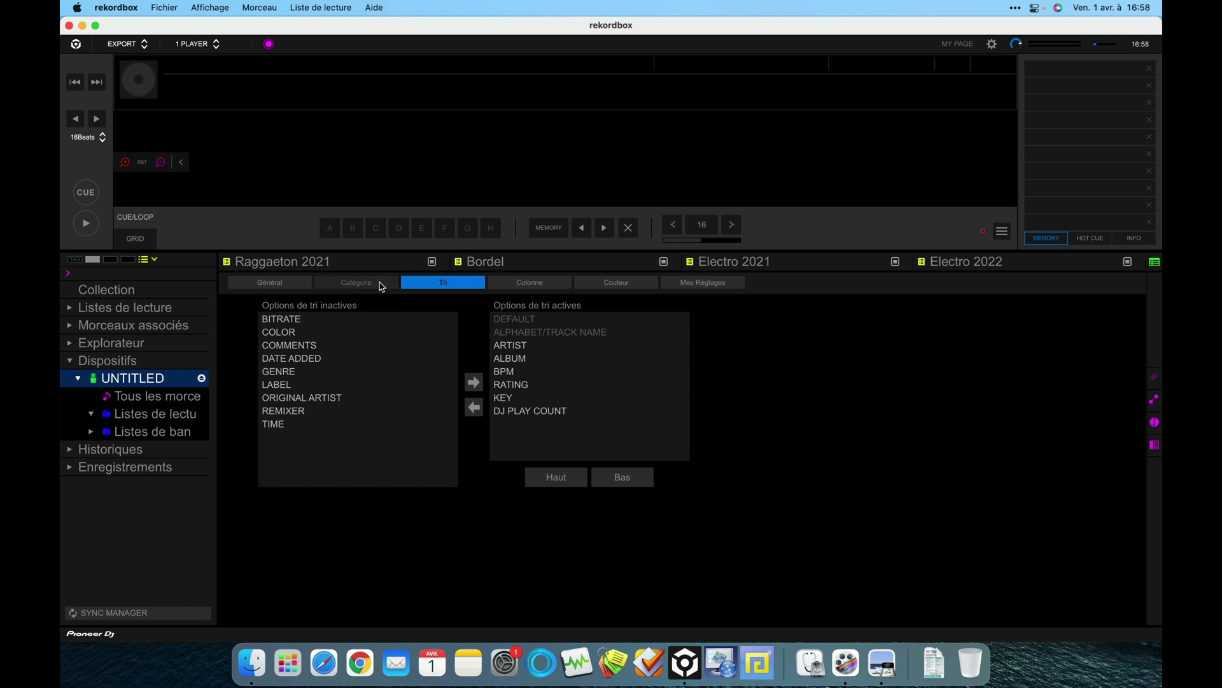
left_click(356, 282)
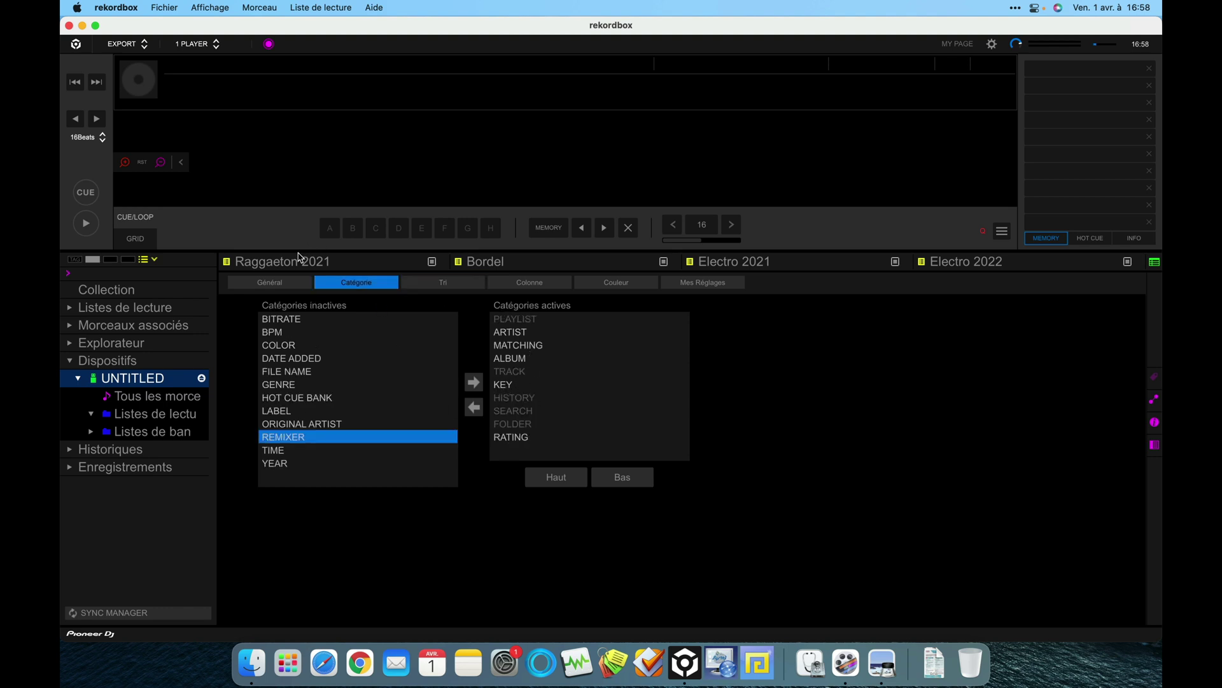
left_click(274, 286)
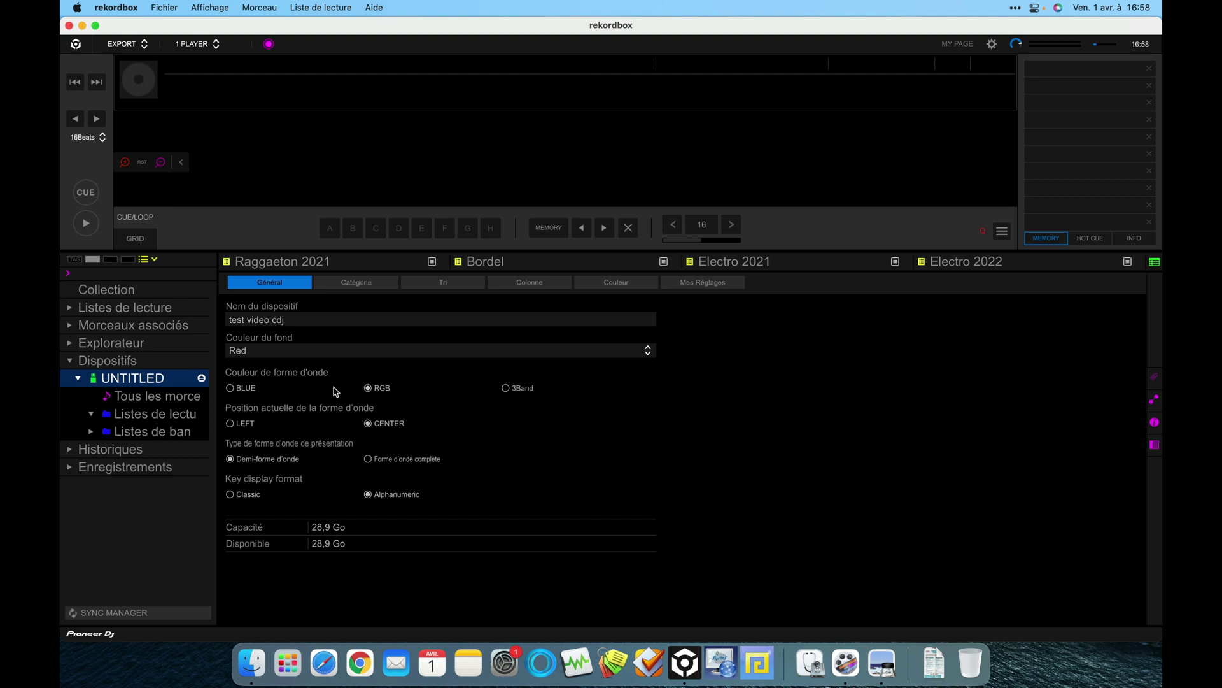
- Rename the "test video artiste" playlist as "test video" and display its tracks
left_click(71, 308)
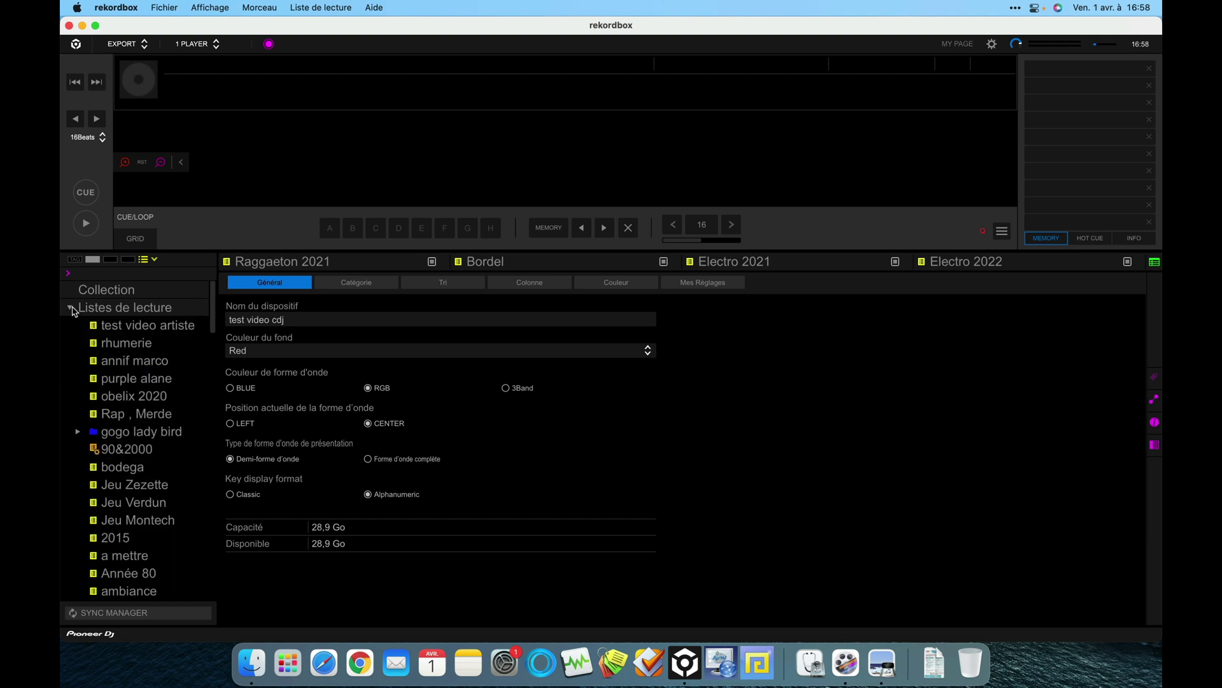
left_click(131, 329)
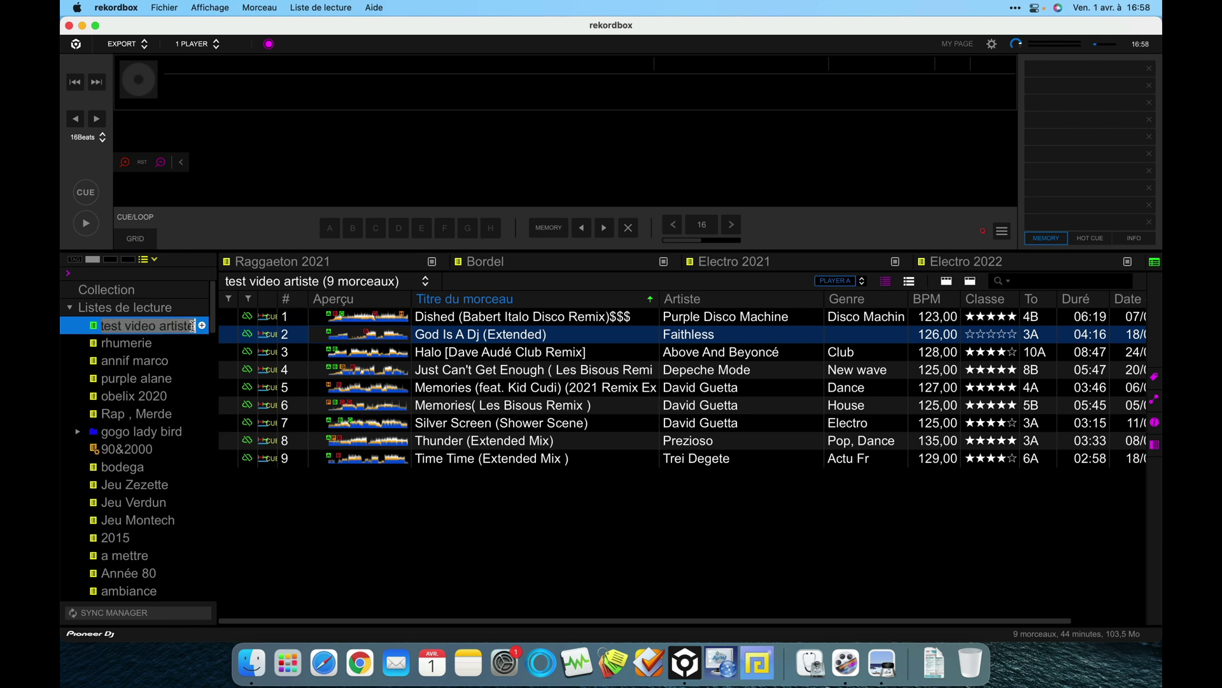
key("BackSpace")
key("BackSpace")
key("BackSpace")
key("BackSpace")
key("BackSpace")
key("BackSpace")
key("BackSpace")
key("BackSpace")
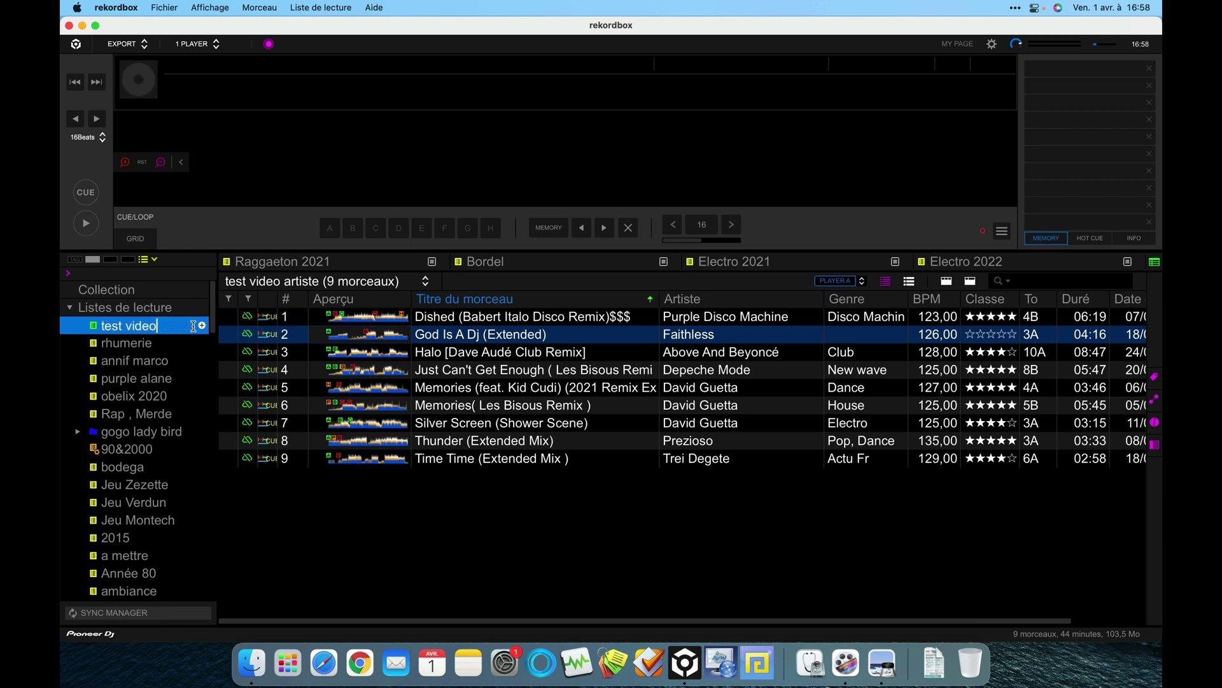
key("Return")
left_click(181, 377)
left_click(141, 327)
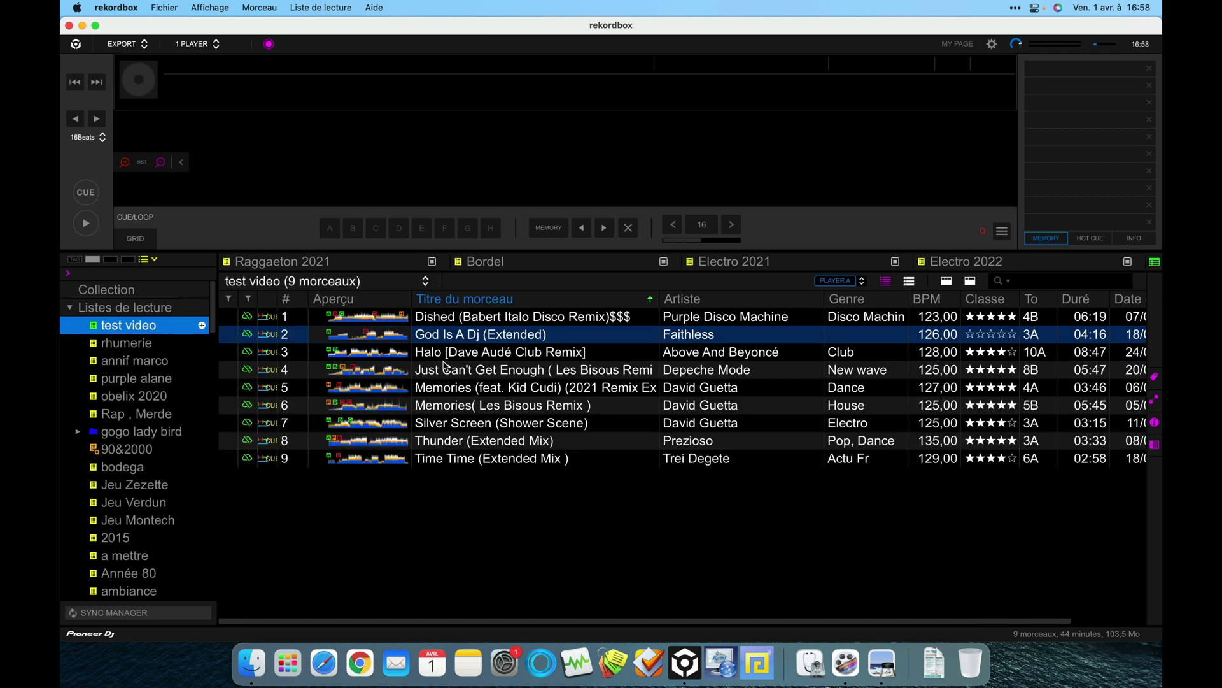
left_click(446, 368)
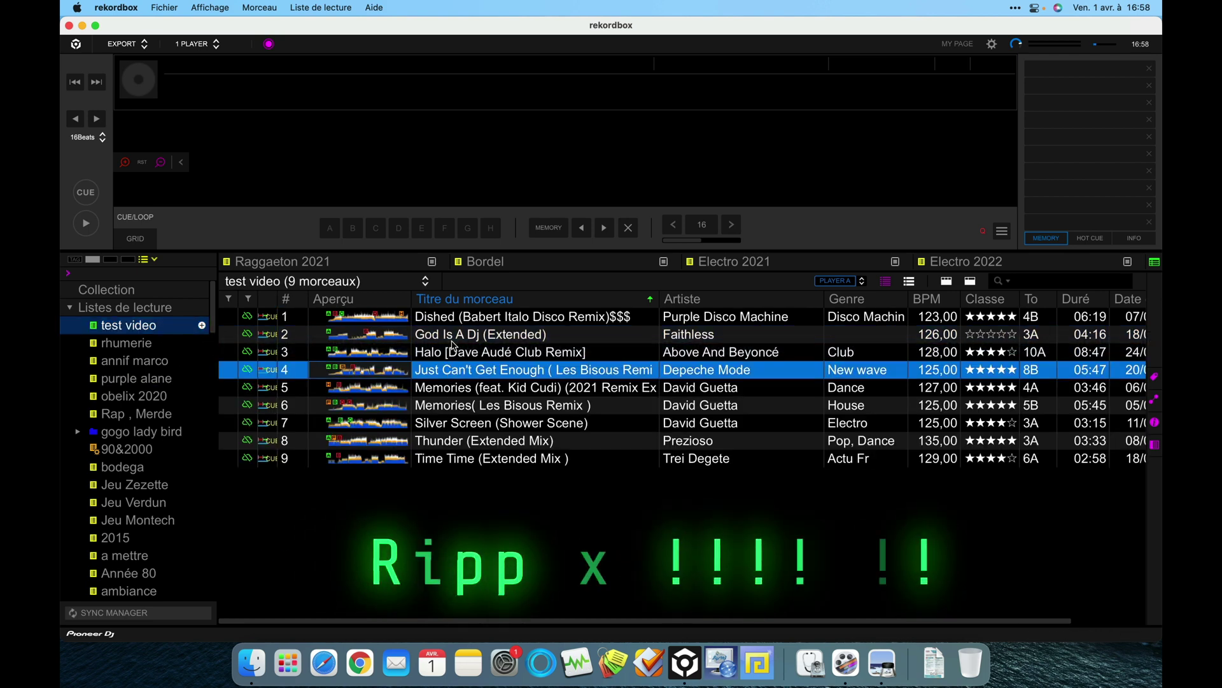
key("Down")
left_click(453, 408)
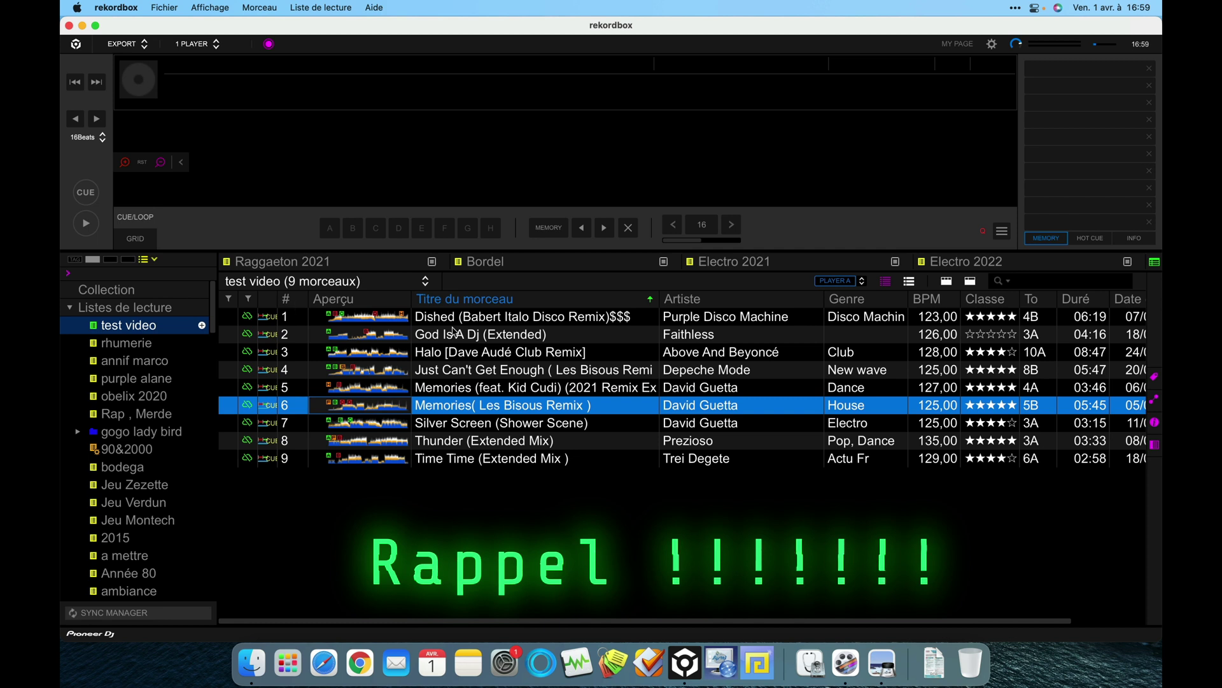
- Order the "test video" playlist by track number and move "Time Time (Extended Mix)" to position 4
left_click(297, 299)
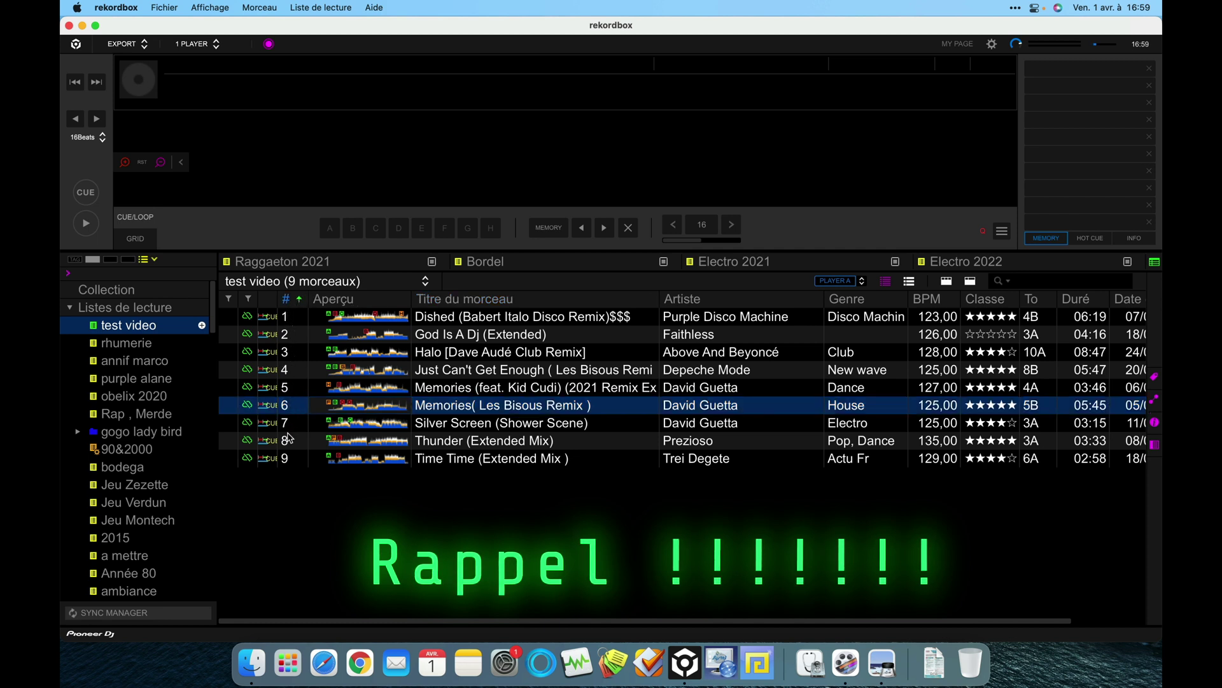
left_click(468, 408)
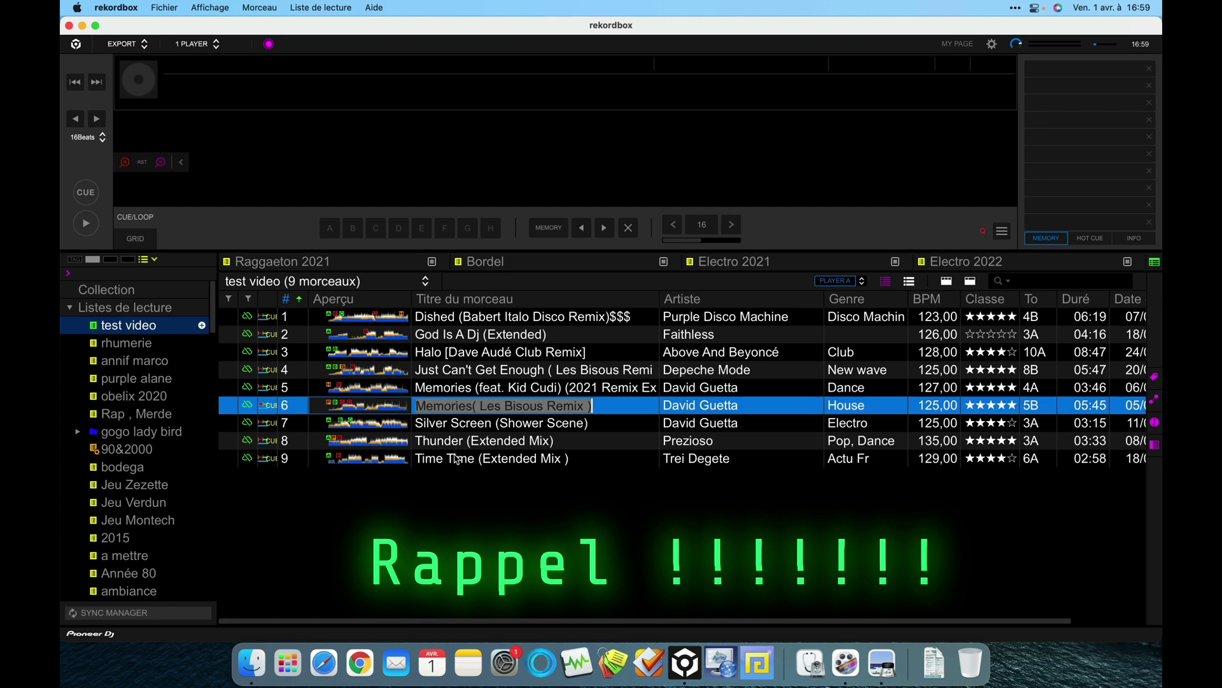
left_click_drag(457, 459, 459, 371)
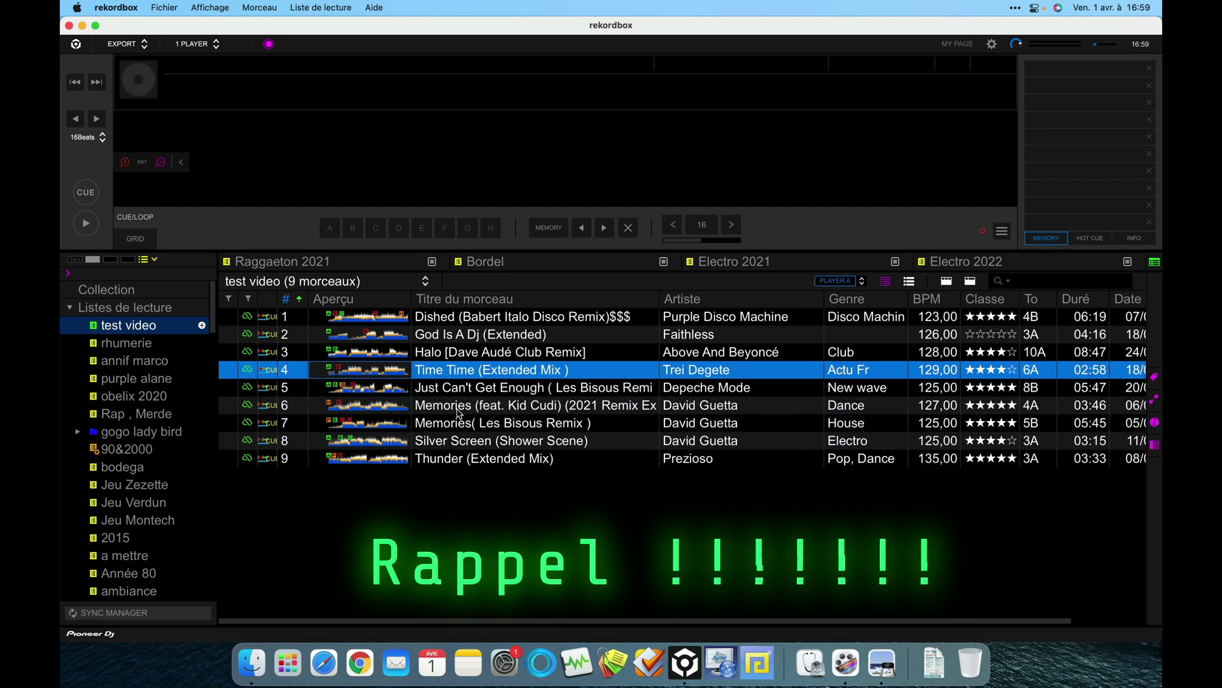
- Move "Silver Screen (Shower Scene)" to near the start of the playlist and "Dished (Babert Italo Disco Remix)$$$" to position 8
left_click(457, 442)
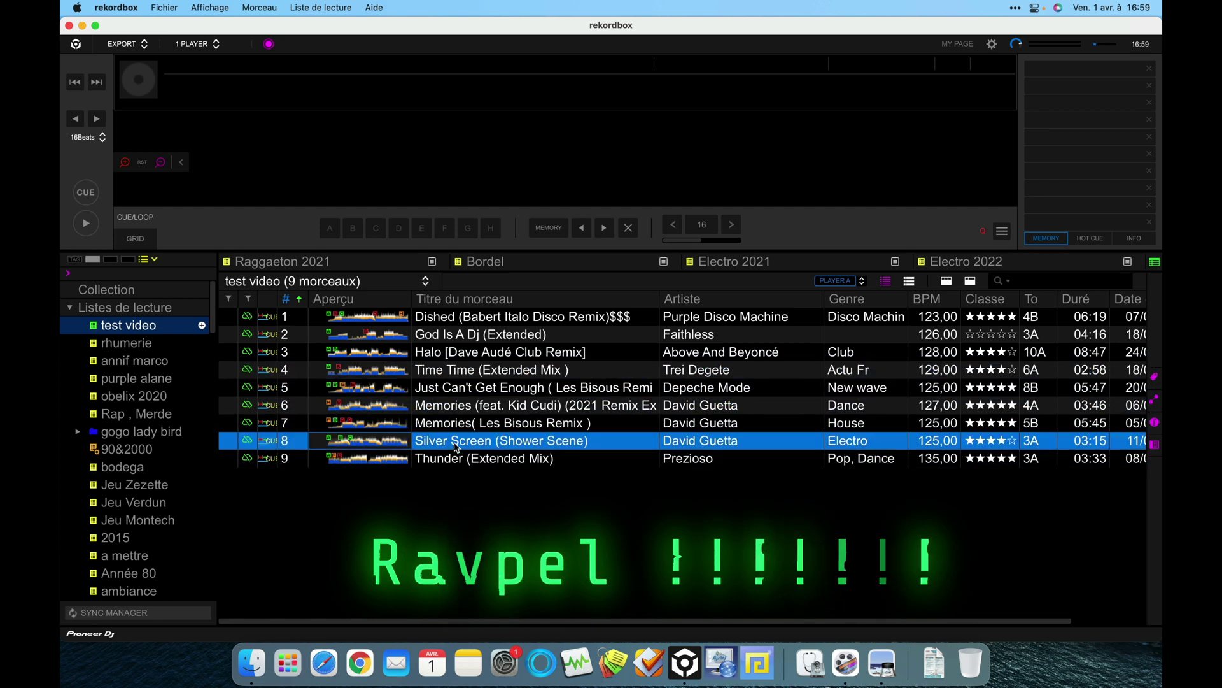
mouse_move(456, 445)
left_mouse_down()
mouse_move(463, 337)
mouse_move(466, 460)
left_mouse_up()
left_click(462, 320)
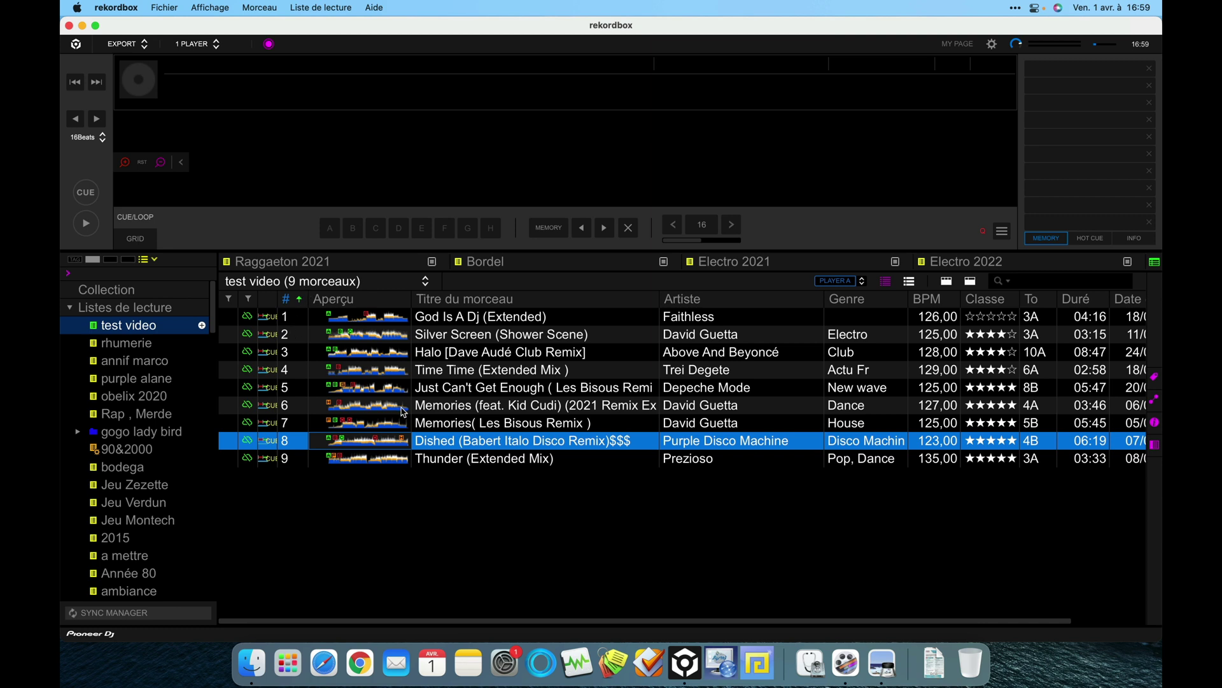
- Move "Thunder (Extended Mix)" up to just above "Memories( Les Bisous Remix )" and "Memories (feat. Kid Cudi)" to position 4
left_click_drag(439, 461, 443, 436)
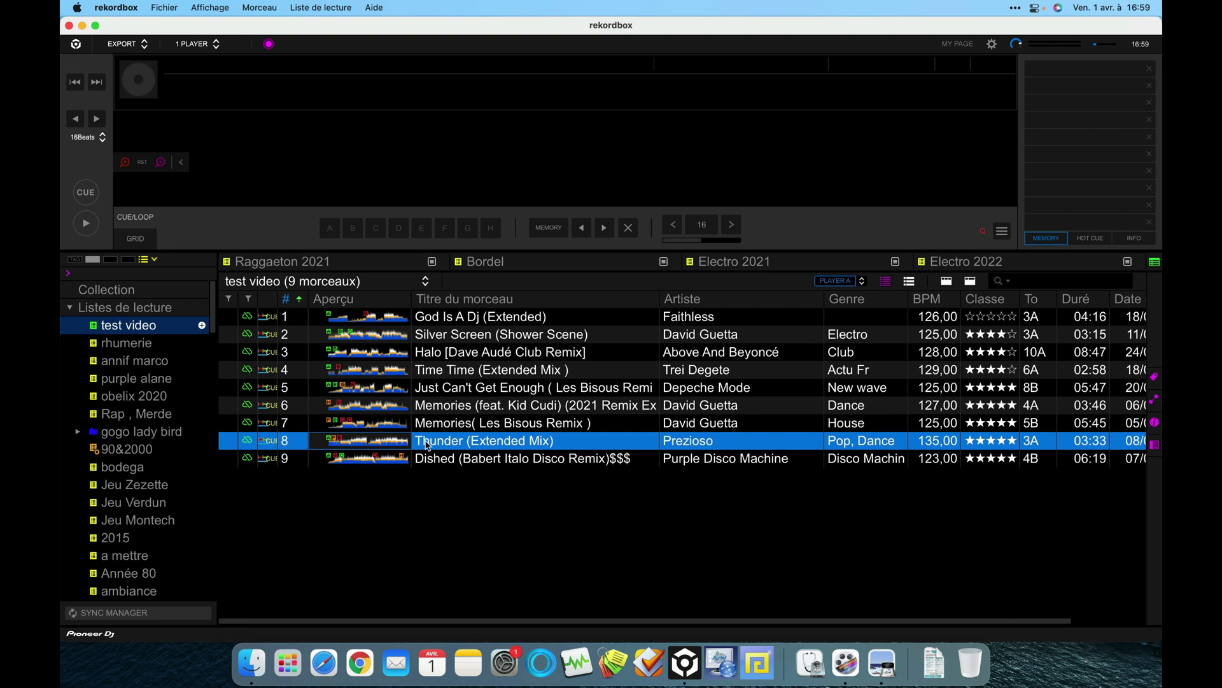
left_click_drag(428, 445, 415, 414)
left_click_drag(293, 407, 288, 366)
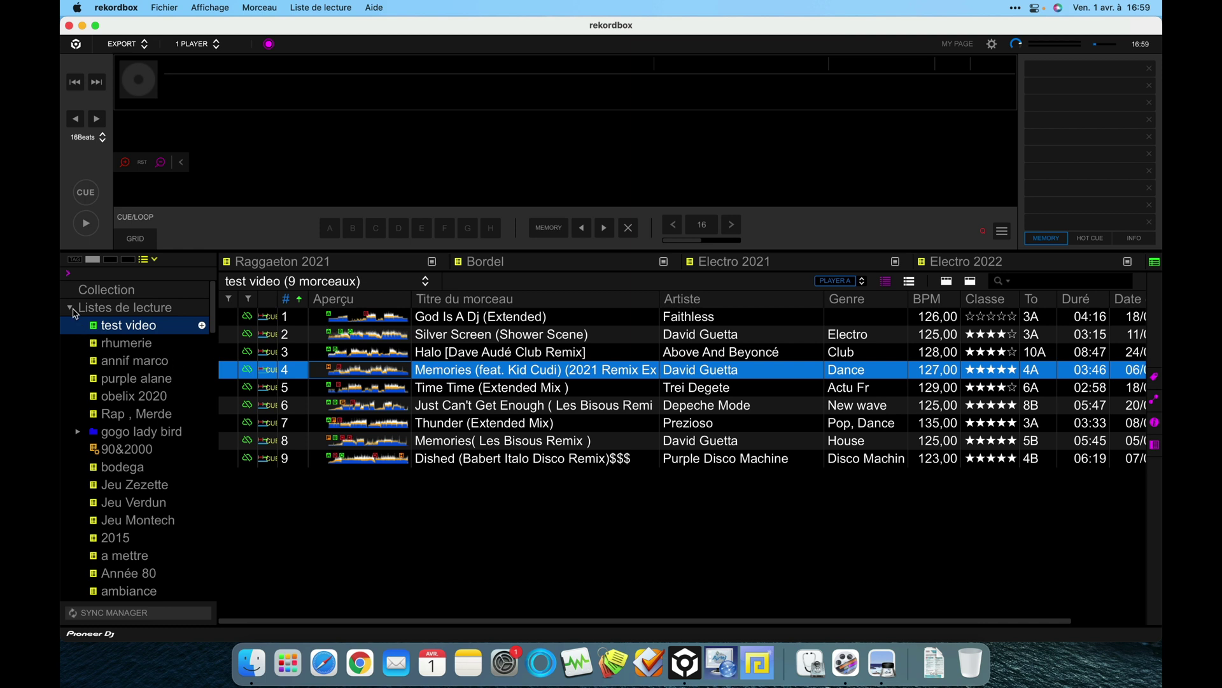
- Transfer the "test video" playlist to /Volumes/UNTITLED with device playlist synchronisation enabled, and display the device's copy of the playlist
left_click(70, 307)
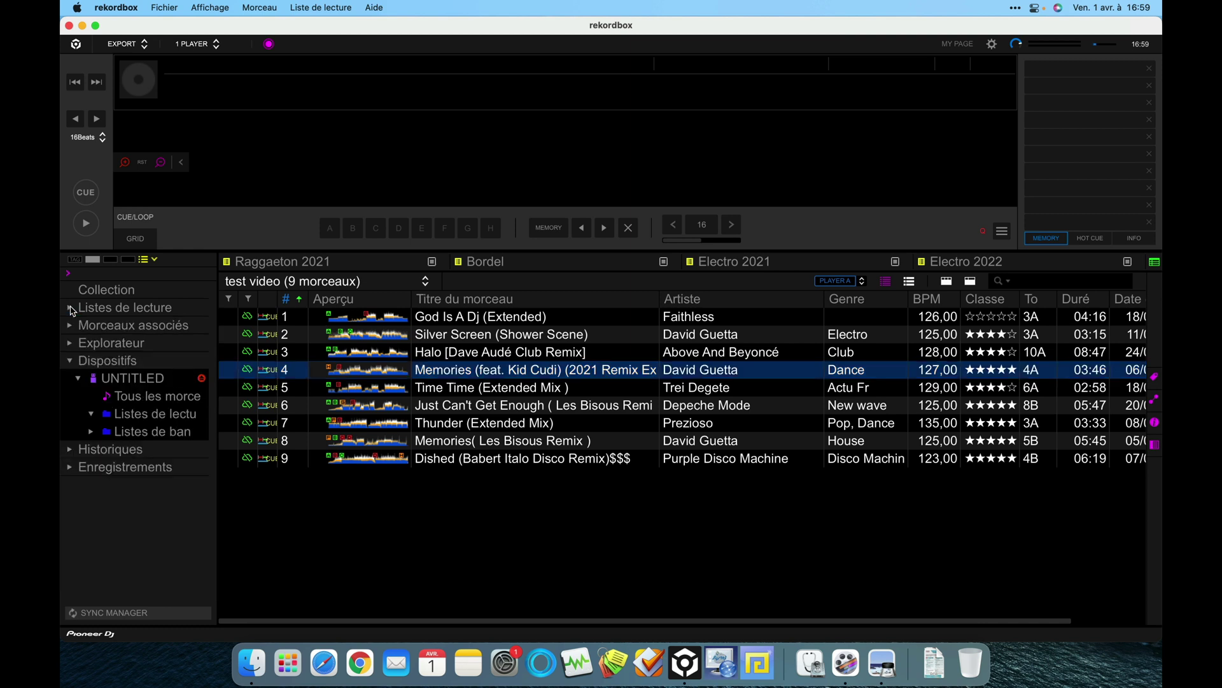
left_click(159, 618)
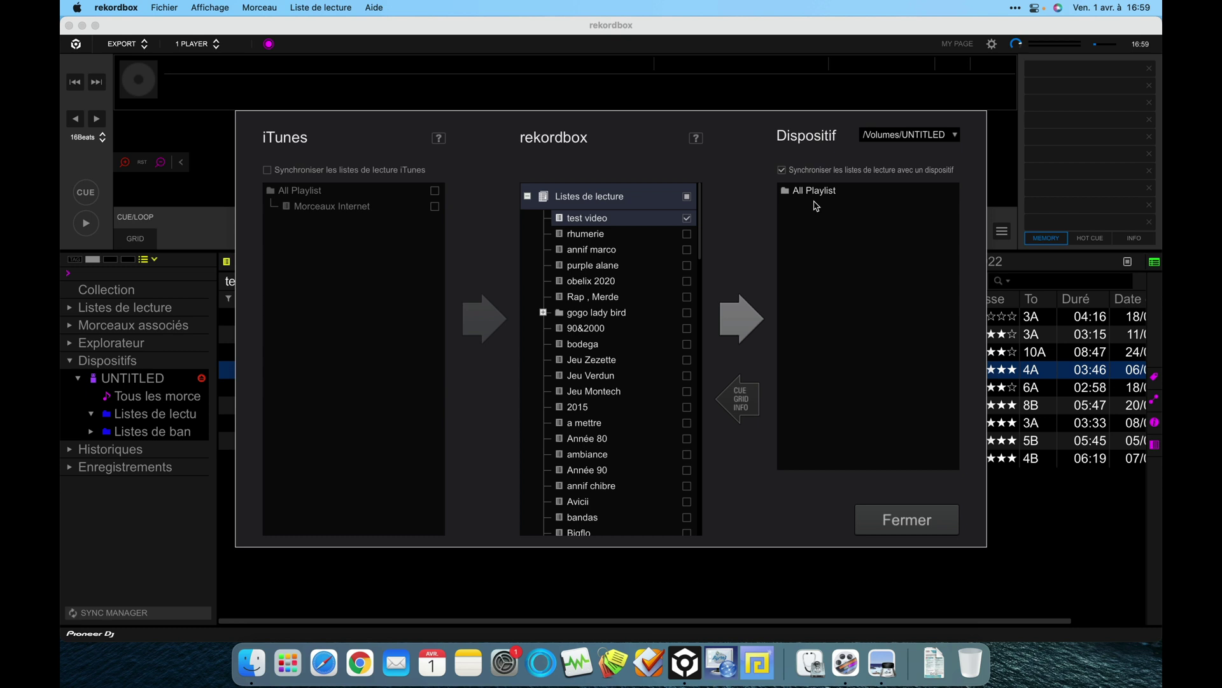
left_click(782, 171)
left_click(782, 171)
left_click(687, 219)
left_click(687, 218)
left_click(736, 322)
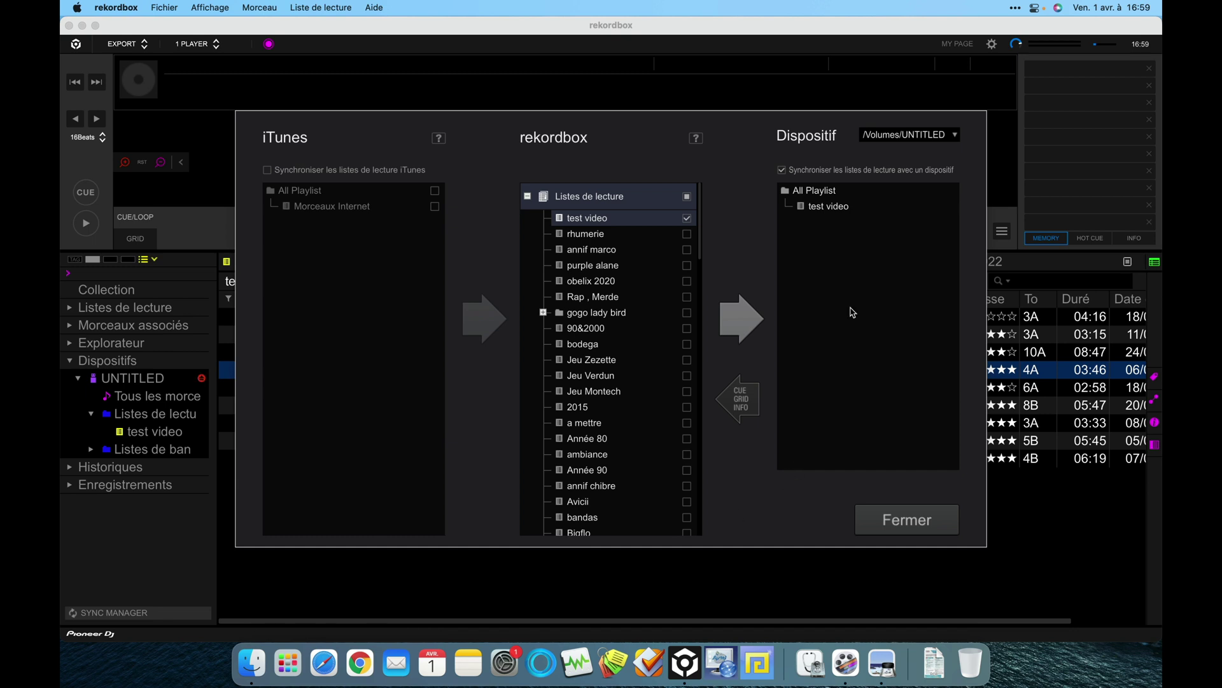
left_click(900, 529)
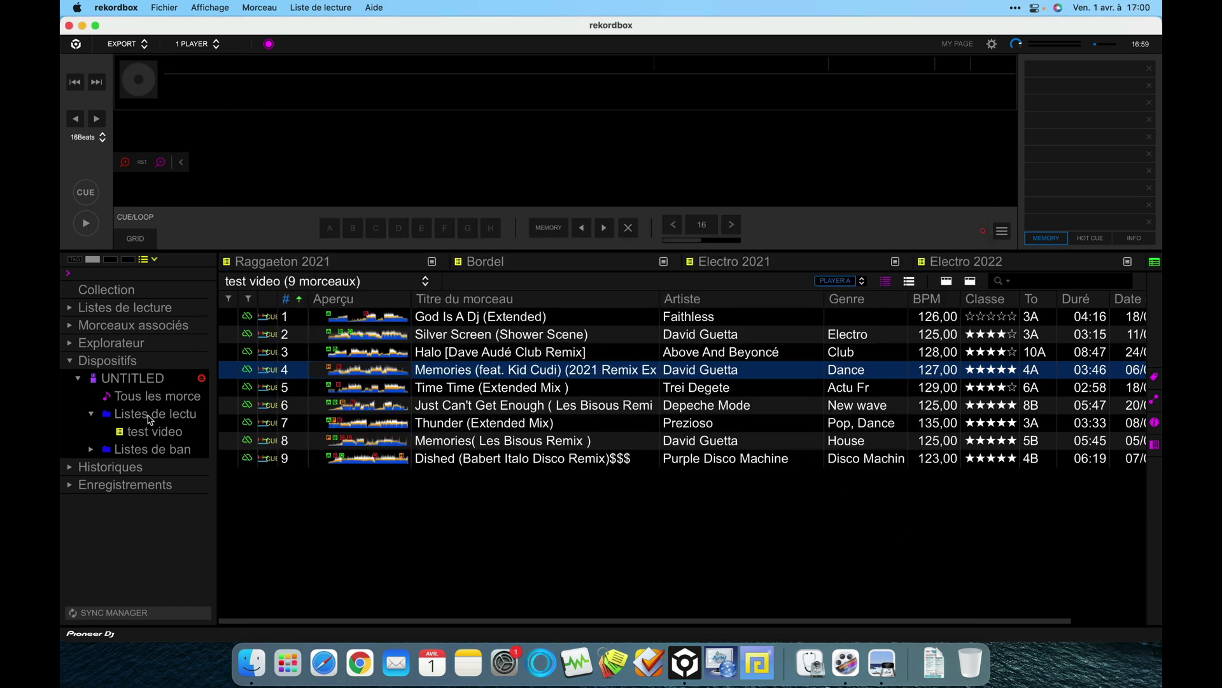
left_click(148, 433)
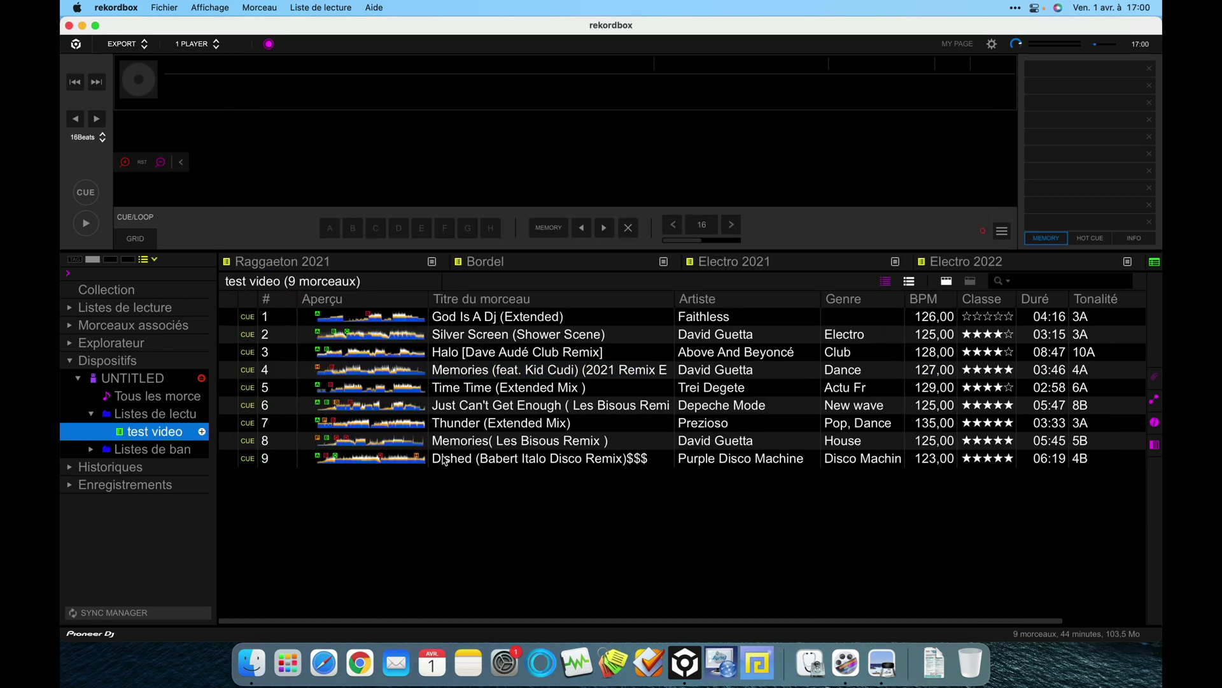
- Sort the collection's "test video" playlist by track title
left_click(73, 308)
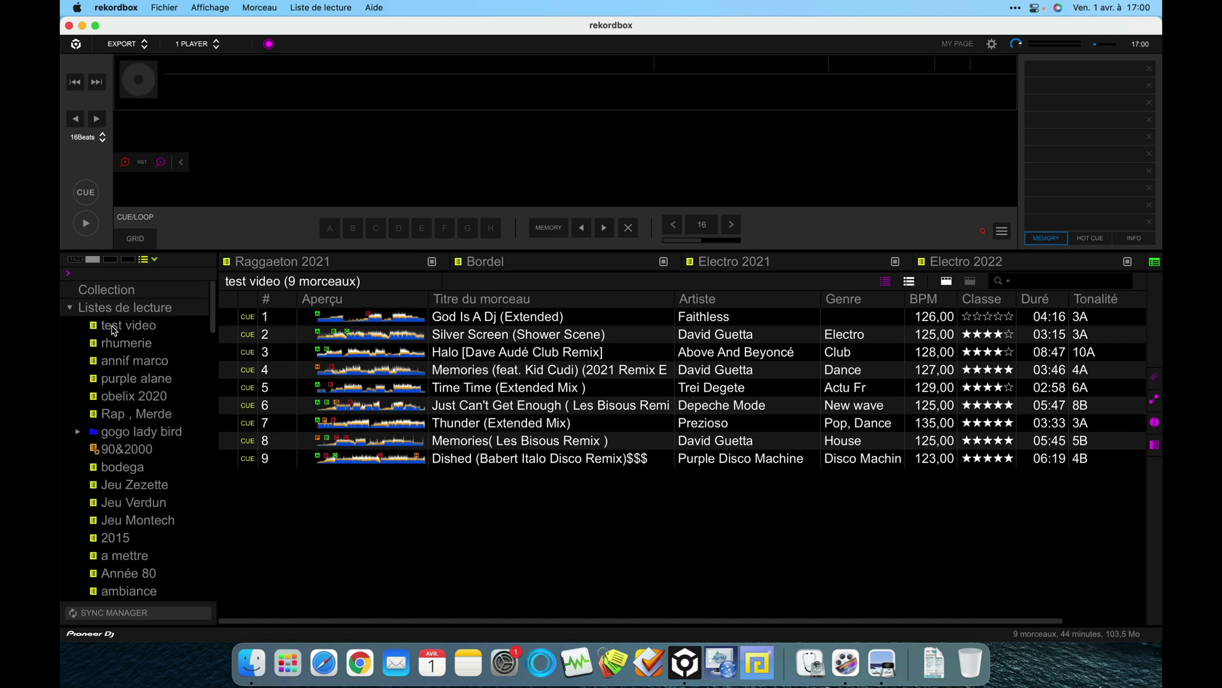
left_click(113, 327)
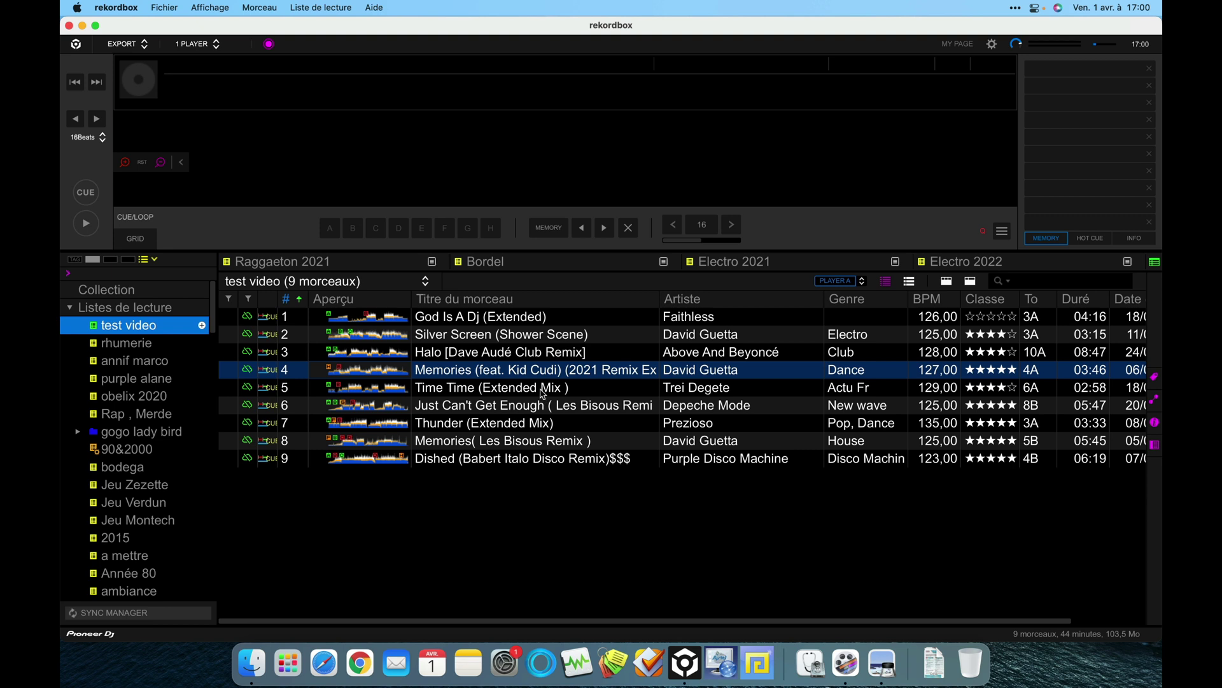
left_click(570, 303)
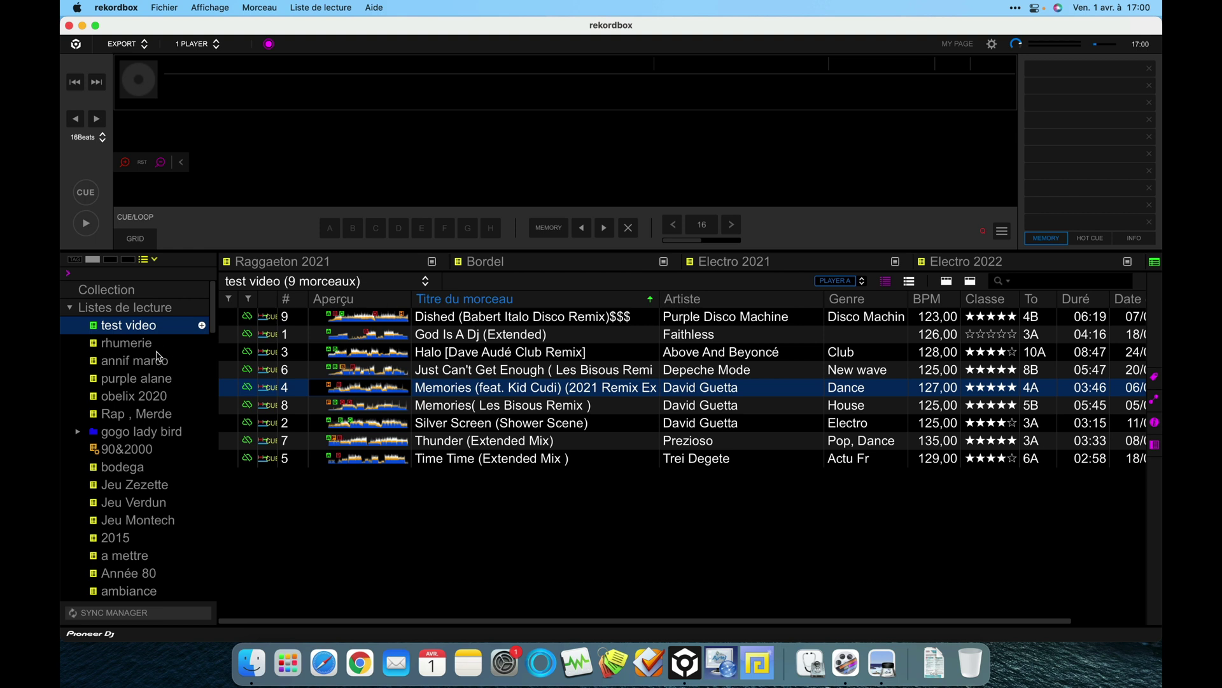
- Synchronise the UNTITLED device and check the track order of its "test video" playlist
left_click(69, 308)
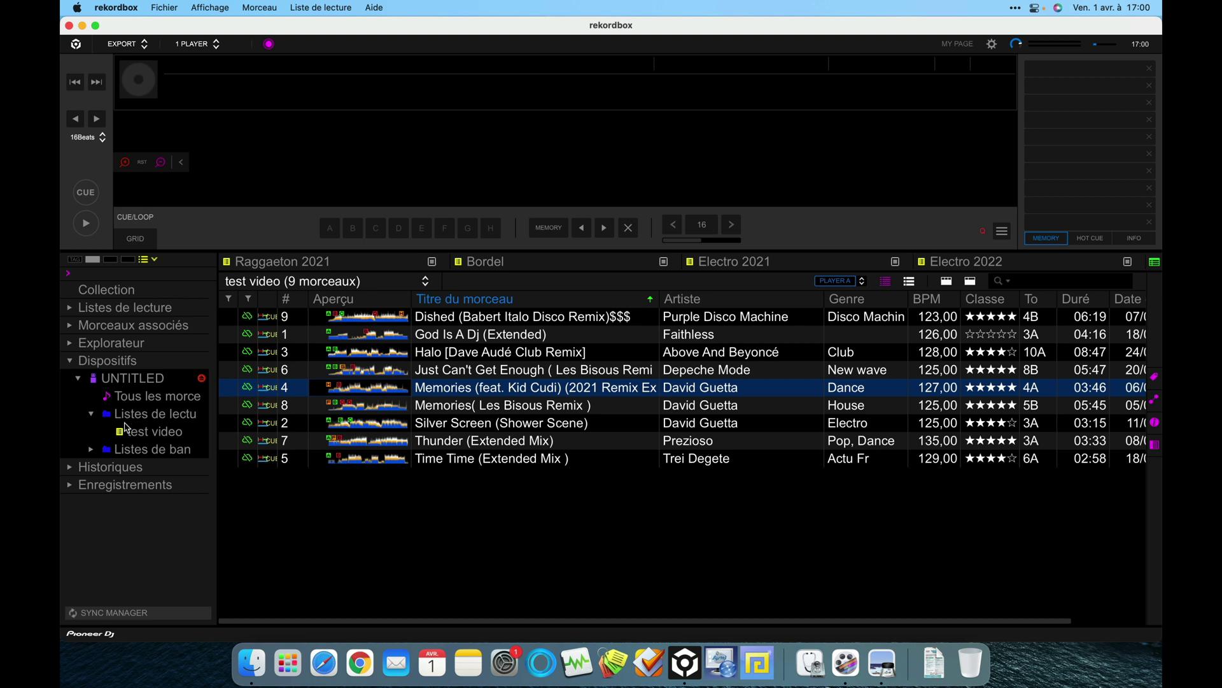
left_click(137, 380)
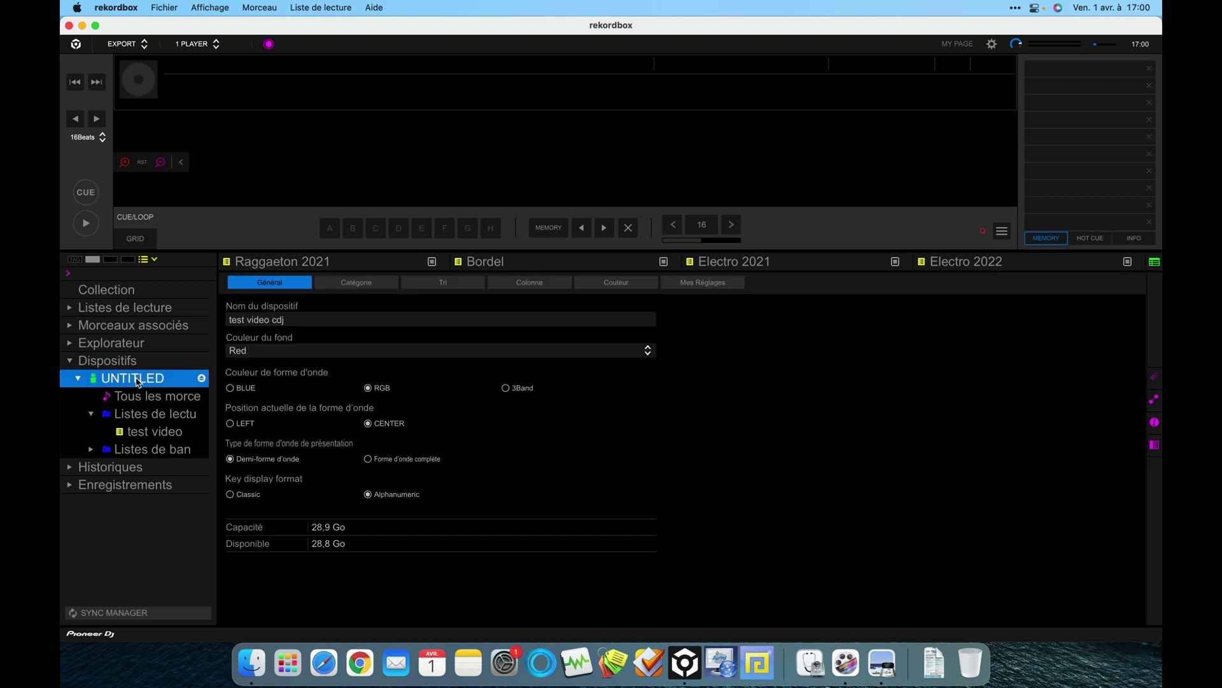
right_click(137, 380)
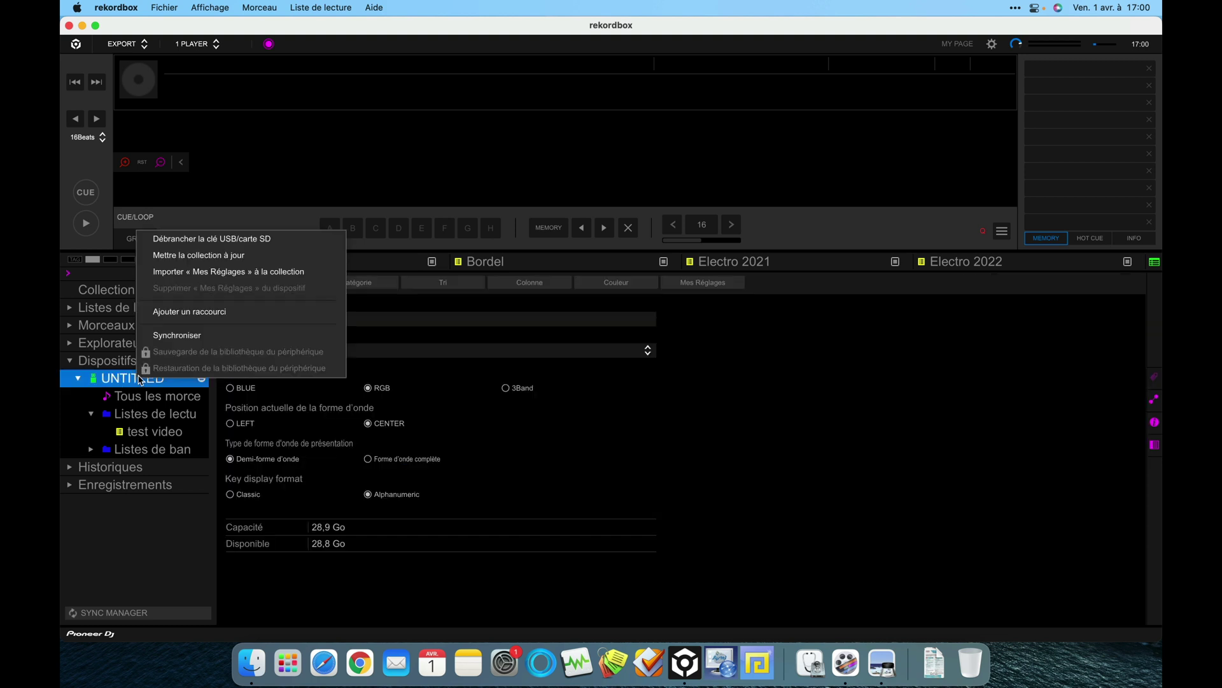
left_click(163, 343)
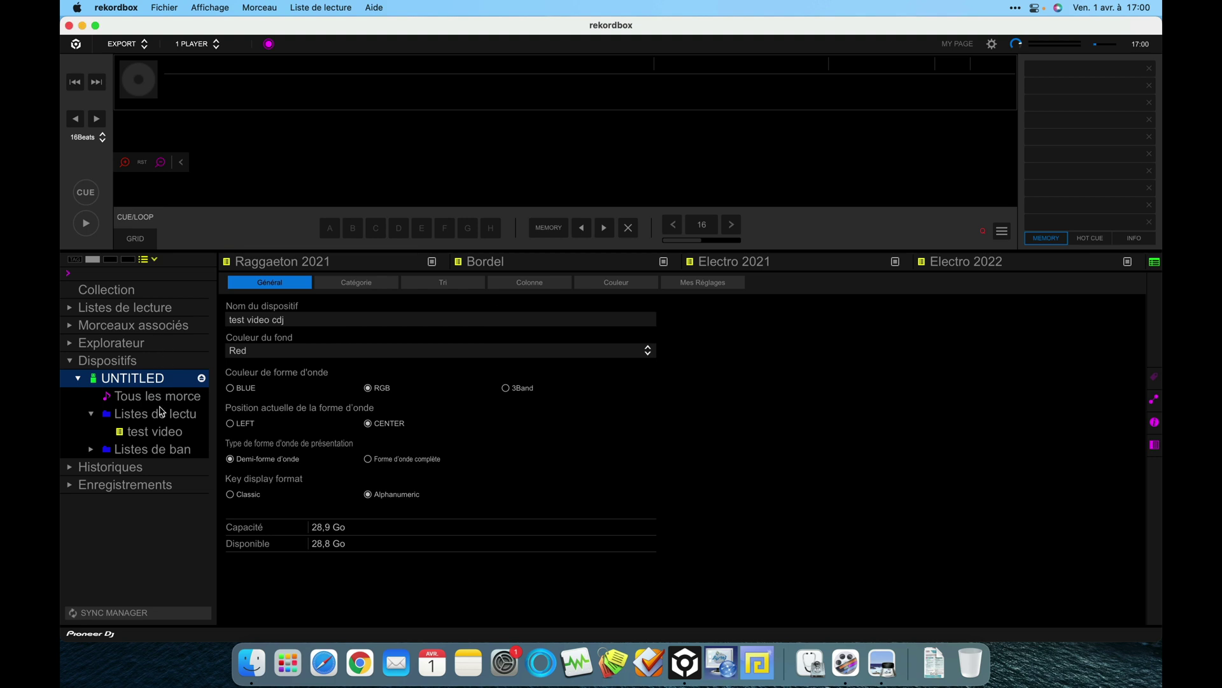
left_click(146, 433)
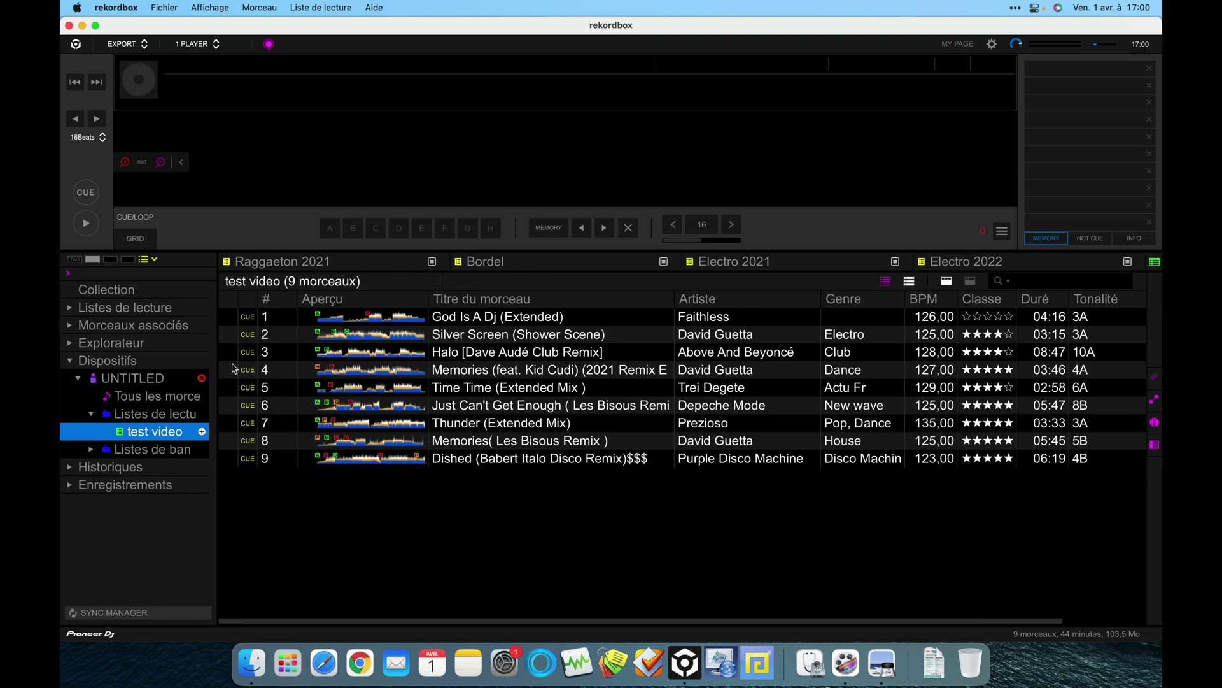
- Renumber the tracks of the collection's "test video" playlist to follow the title sort
left_click(70, 308)
left_click(115, 325)
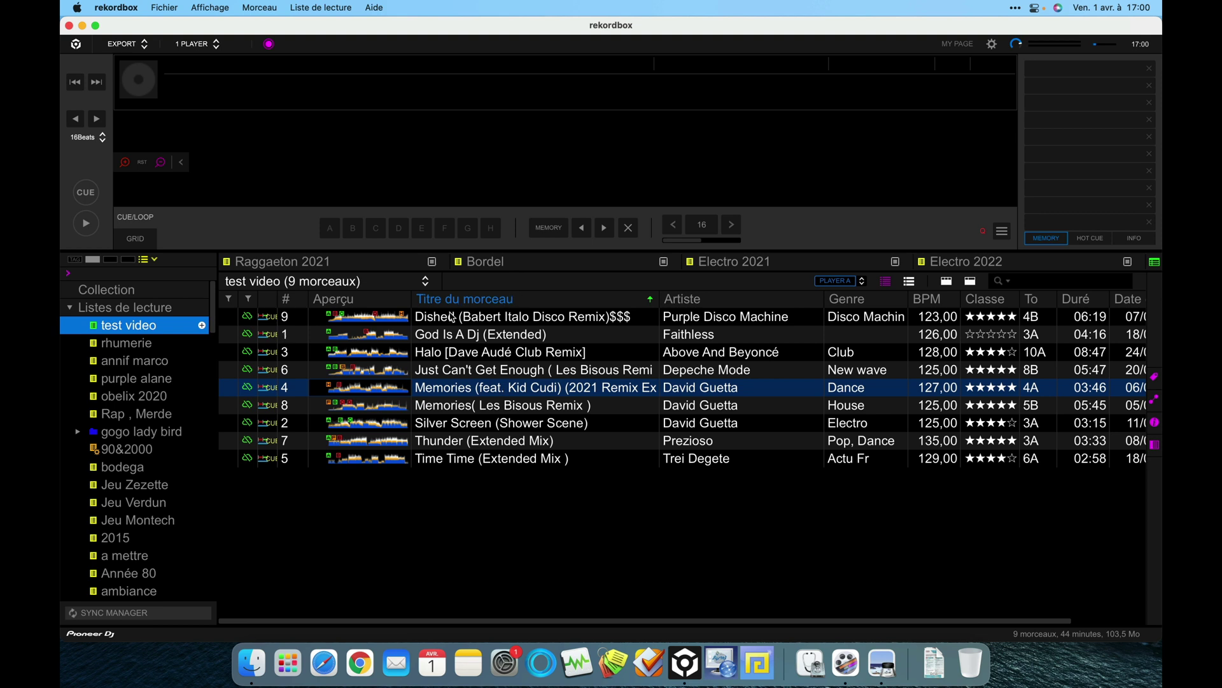
right_click(545, 305)
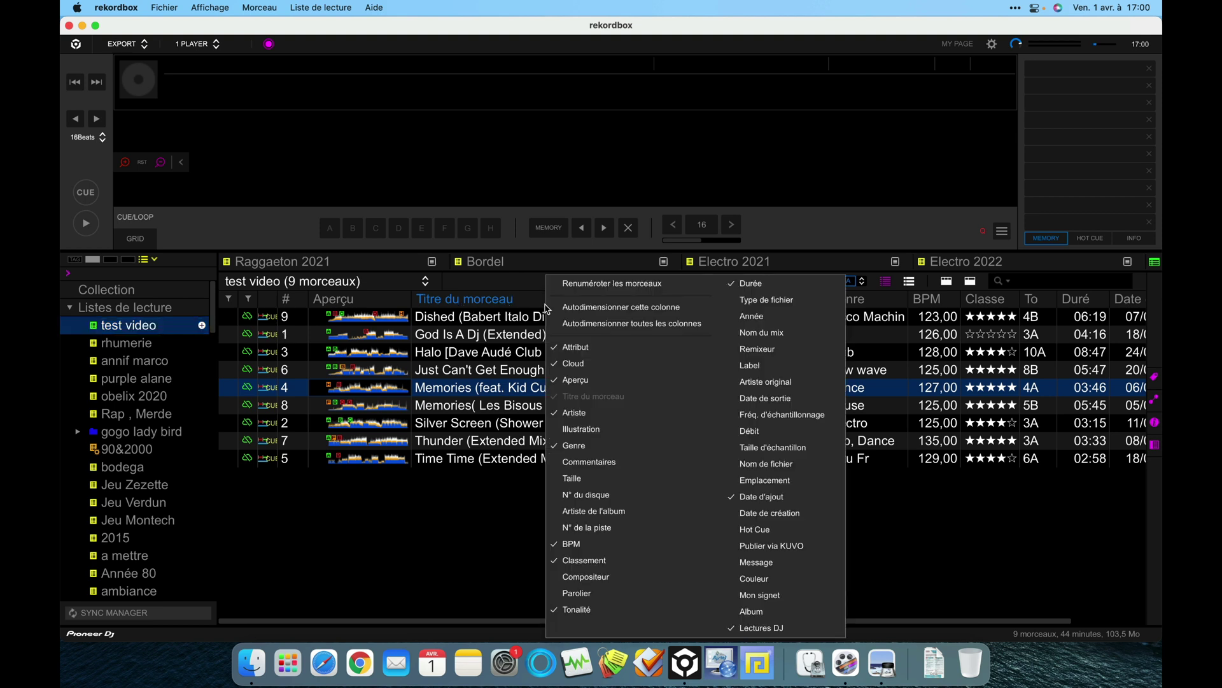
left_click(576, 288)
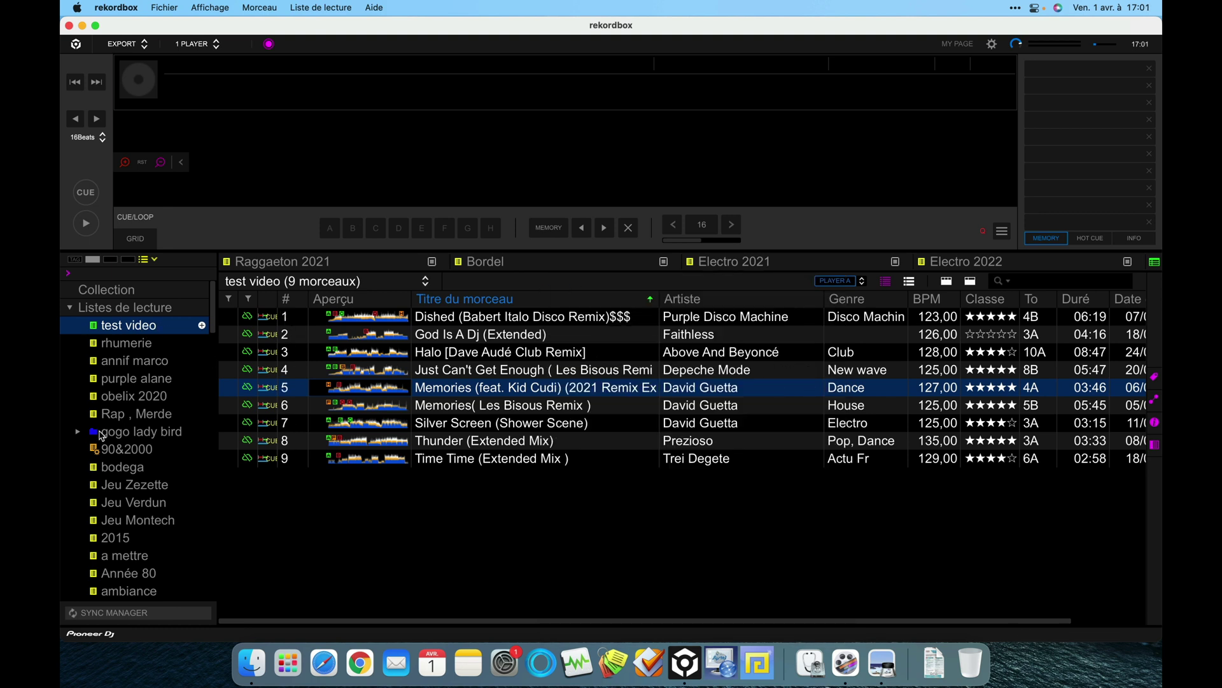
- Synchronise the renumbered playlist to the UNTITLED device and display the device's "test video" tracks
left_click(71, 308)
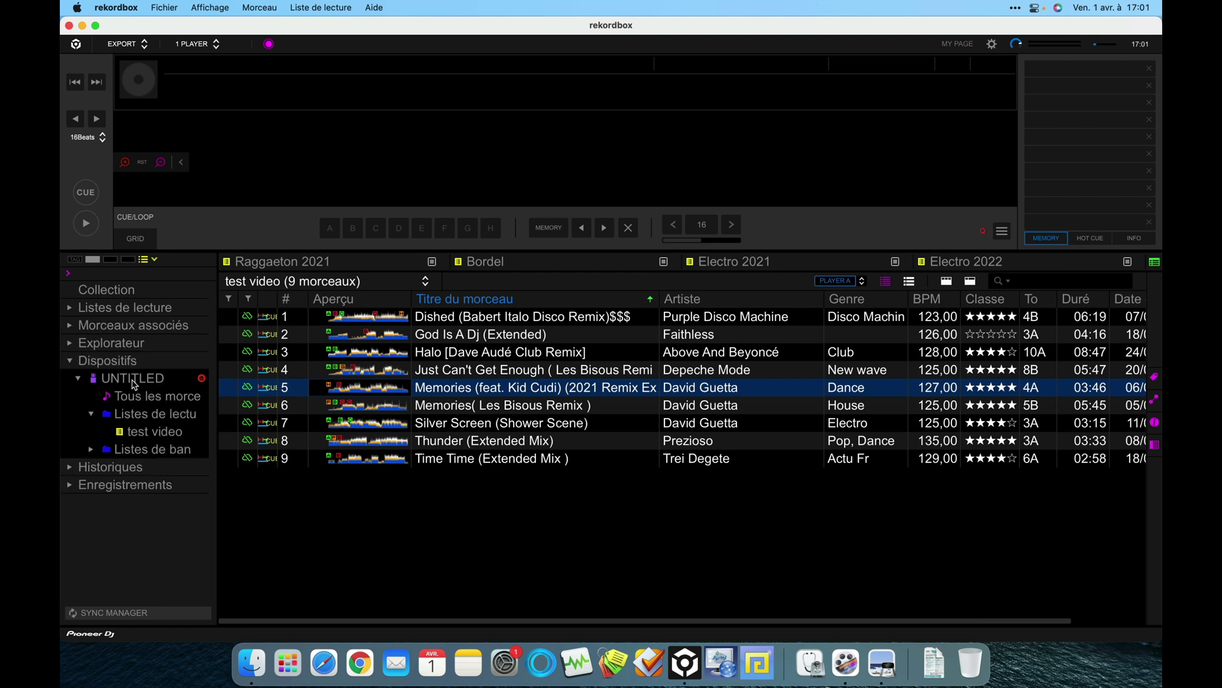
left_click(133, 380)
right_click(133, 382)
left_click(167, 341)
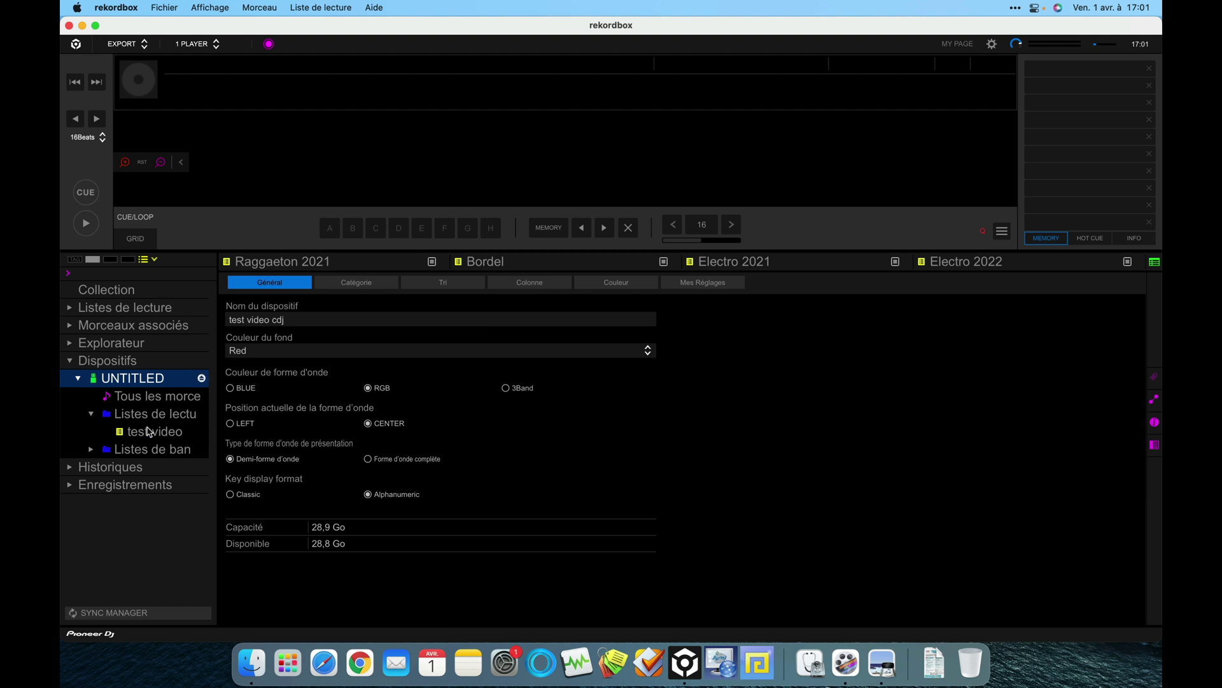
left_click(150, 432)
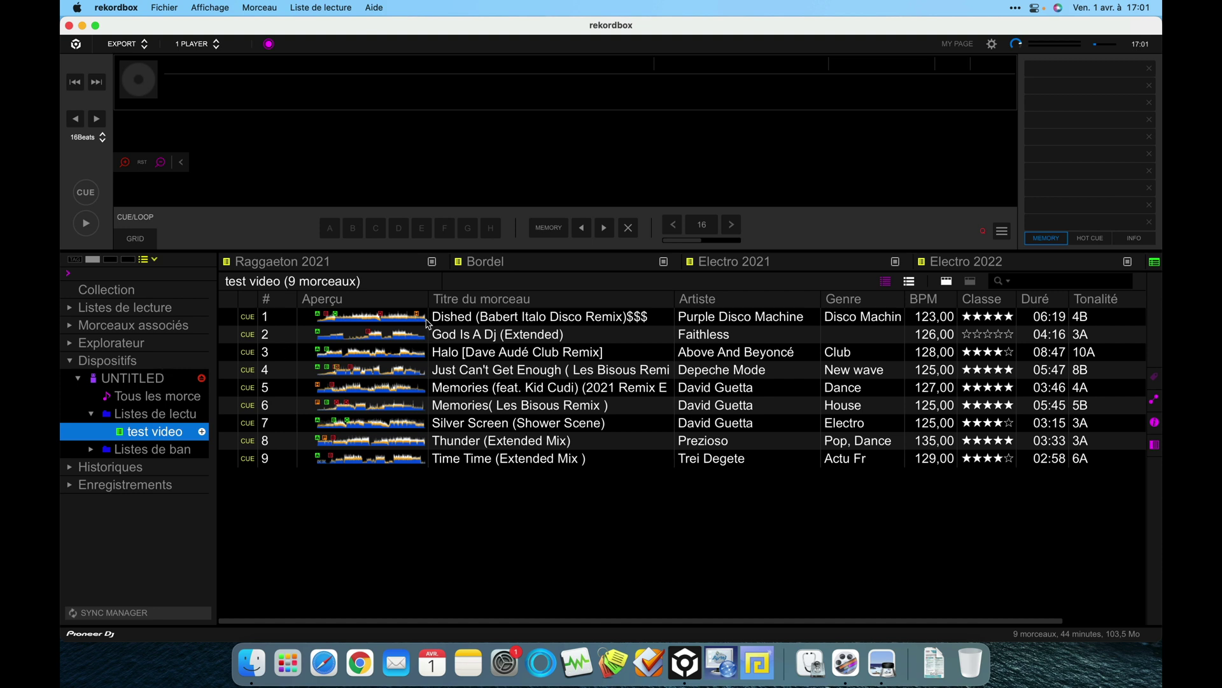
- Sort the collection's "test video" playlist by artist and renumber its tracks in that order
left_click(70, 308)
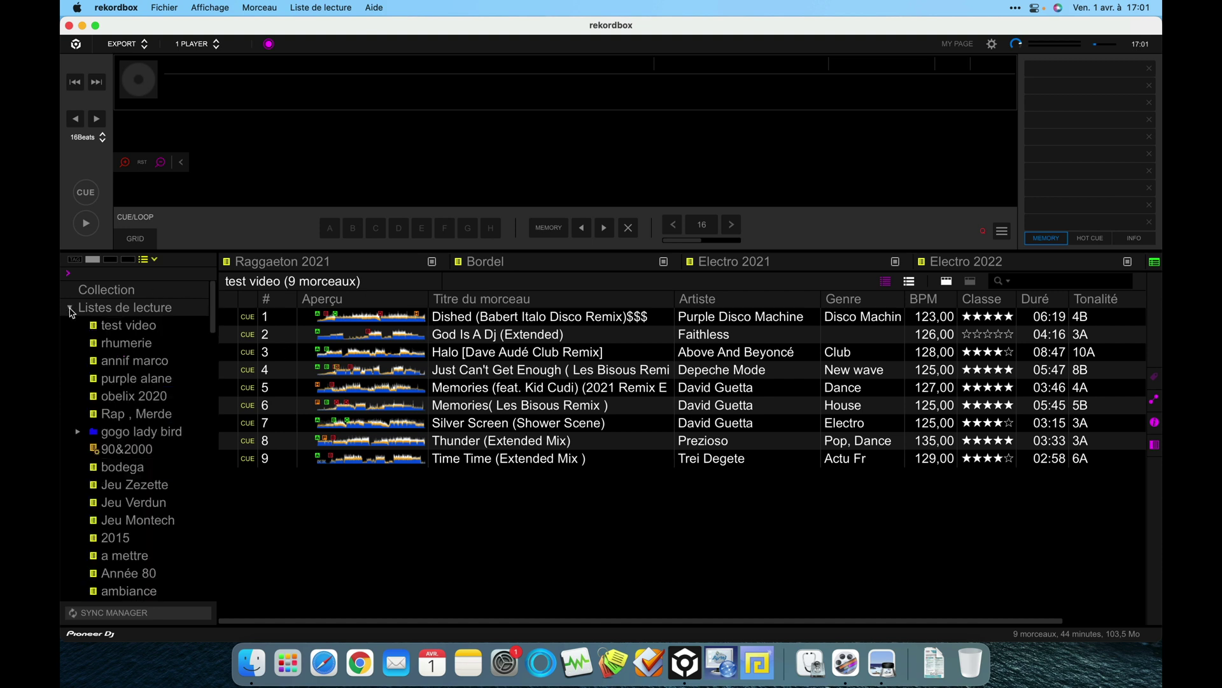
left_click(133, 327)
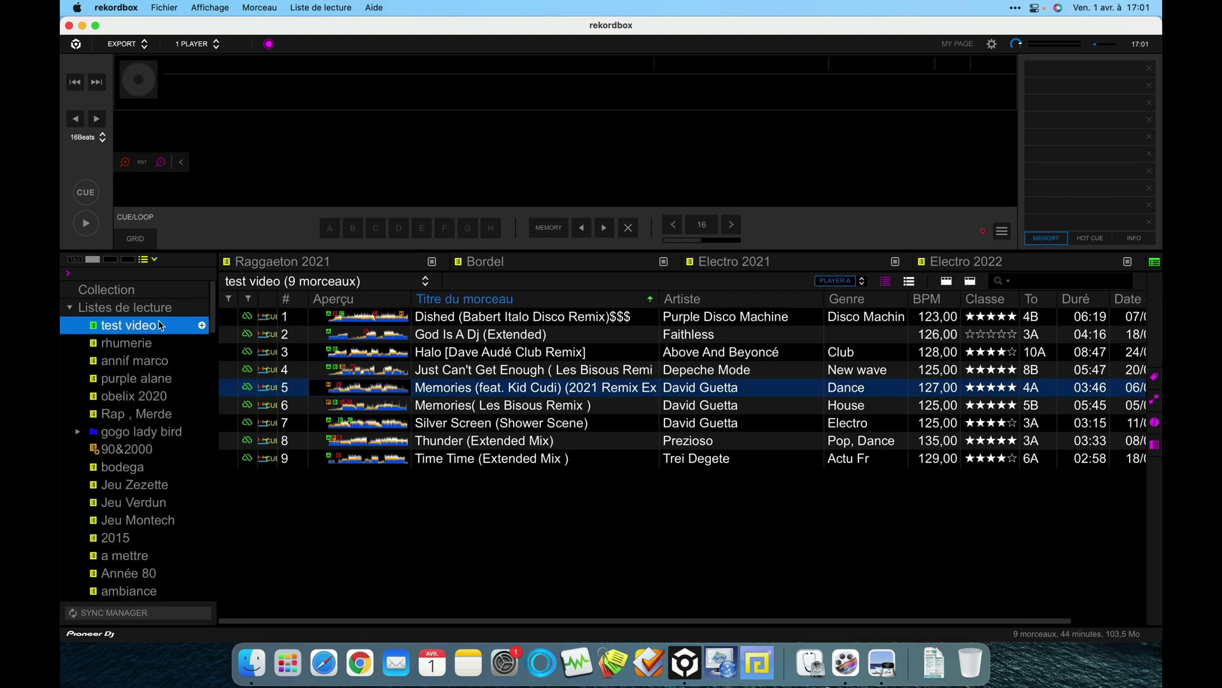
left_click(787, 304)
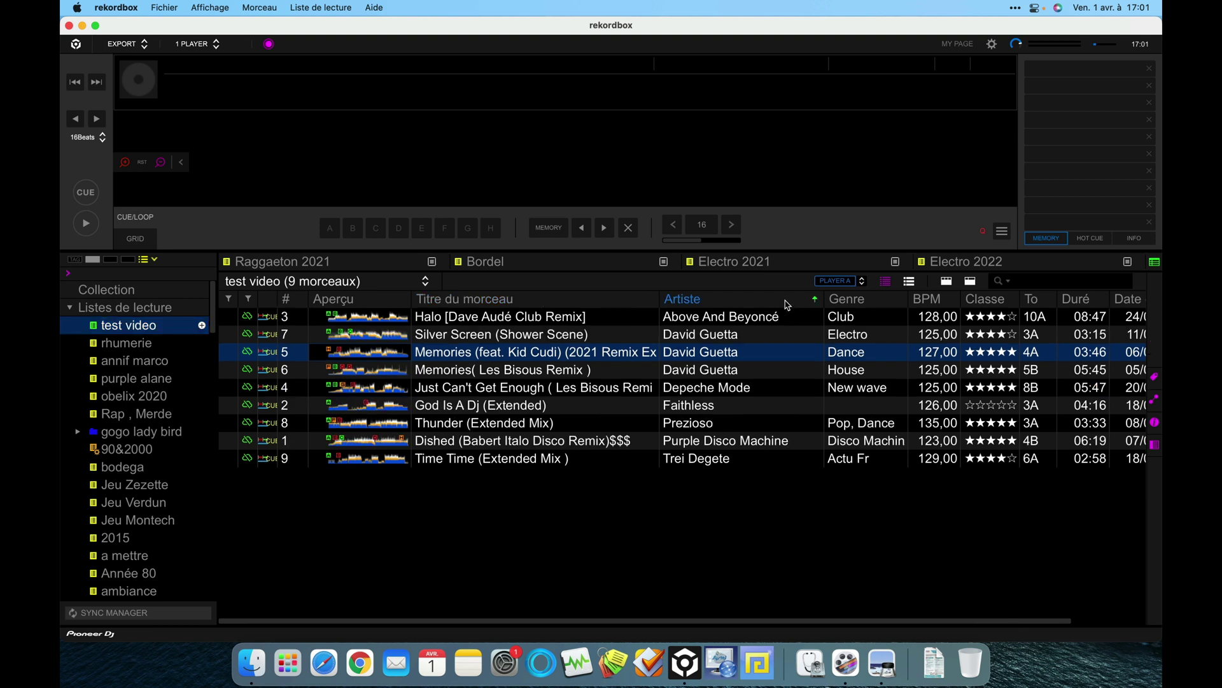
right_click(716, 305)
left_click(512, 284)
- Rename the collection's "test video" playlist as "test video artiste"
left_click(156, 333)
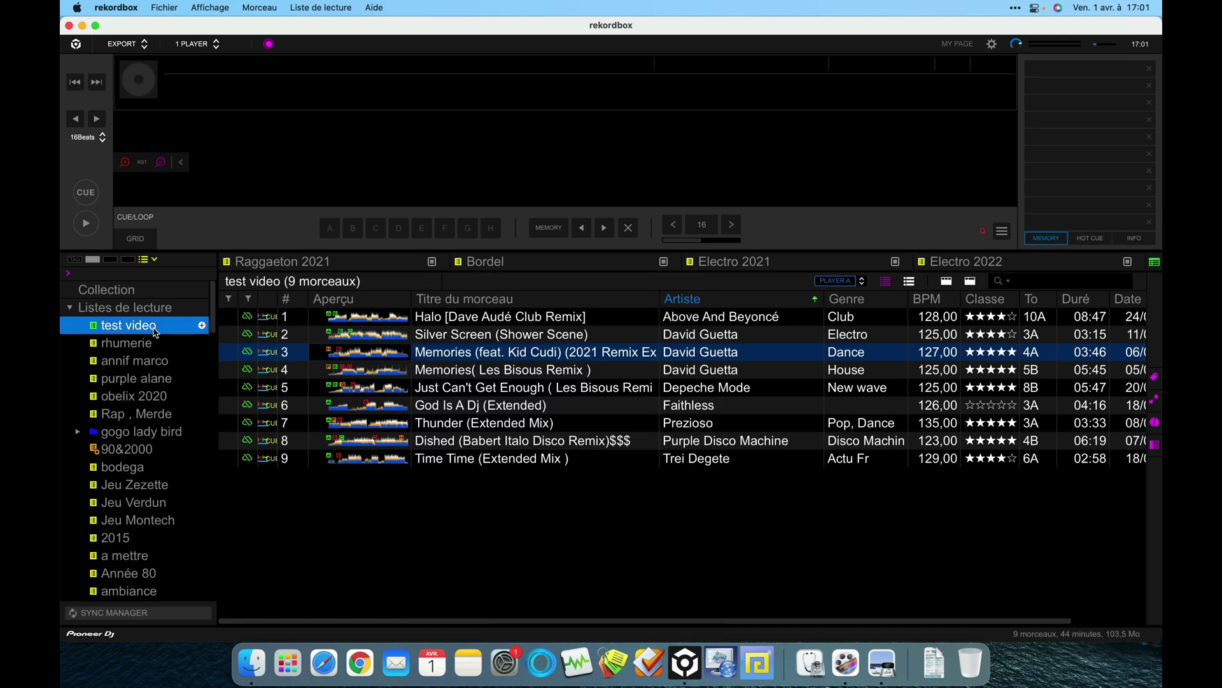
left_click(159, 329)
left_click(158, 326)
type("artiste")
left_click(147, 392)
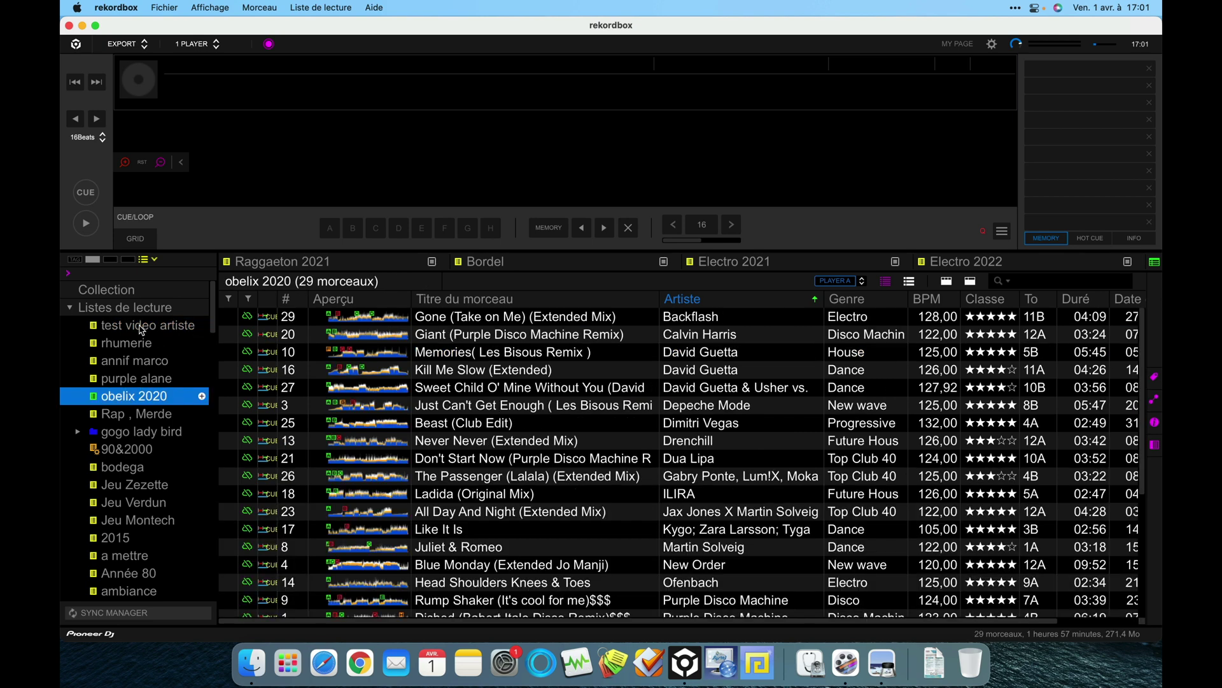
- Synchronise the renamed "test video artiste" playlist to the UNTITLED device
left_click(70, 308)
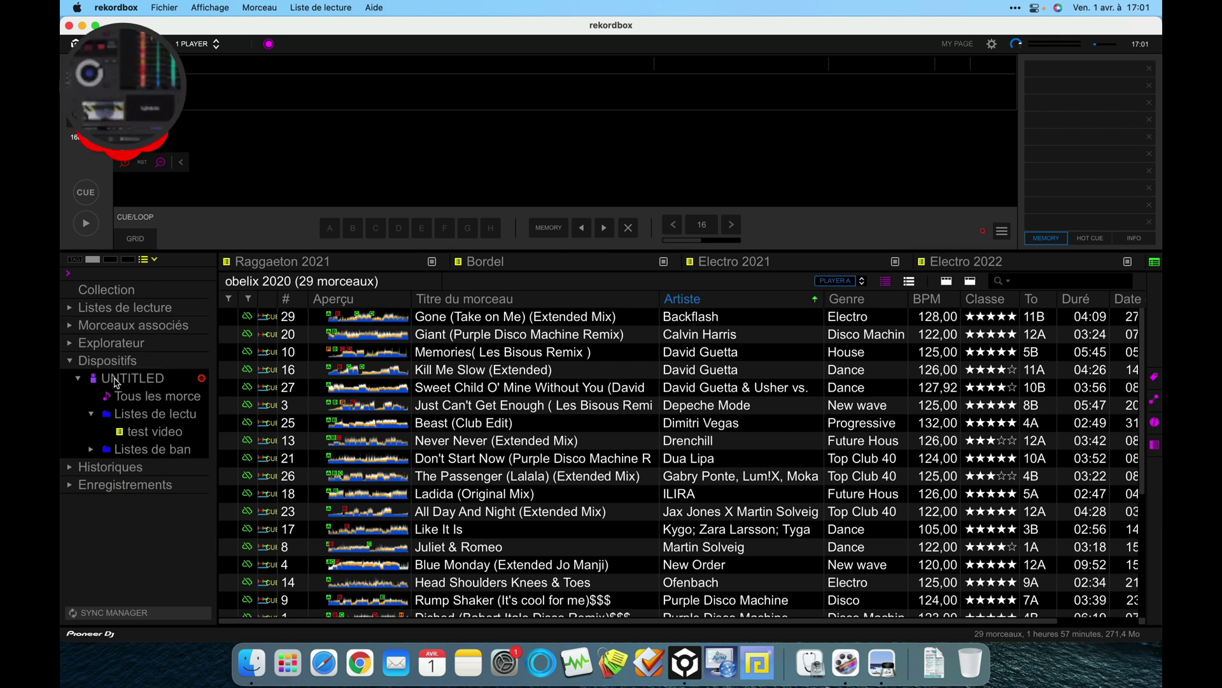
left_click(116, 380)
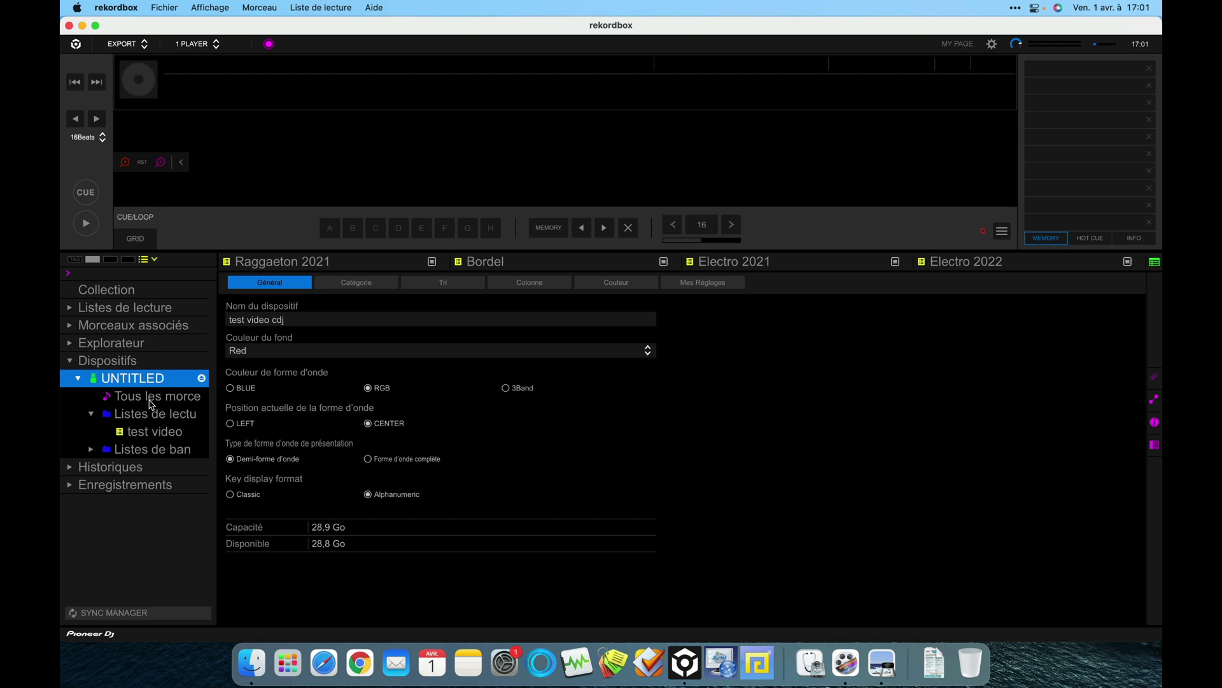
right_click(151, 381)
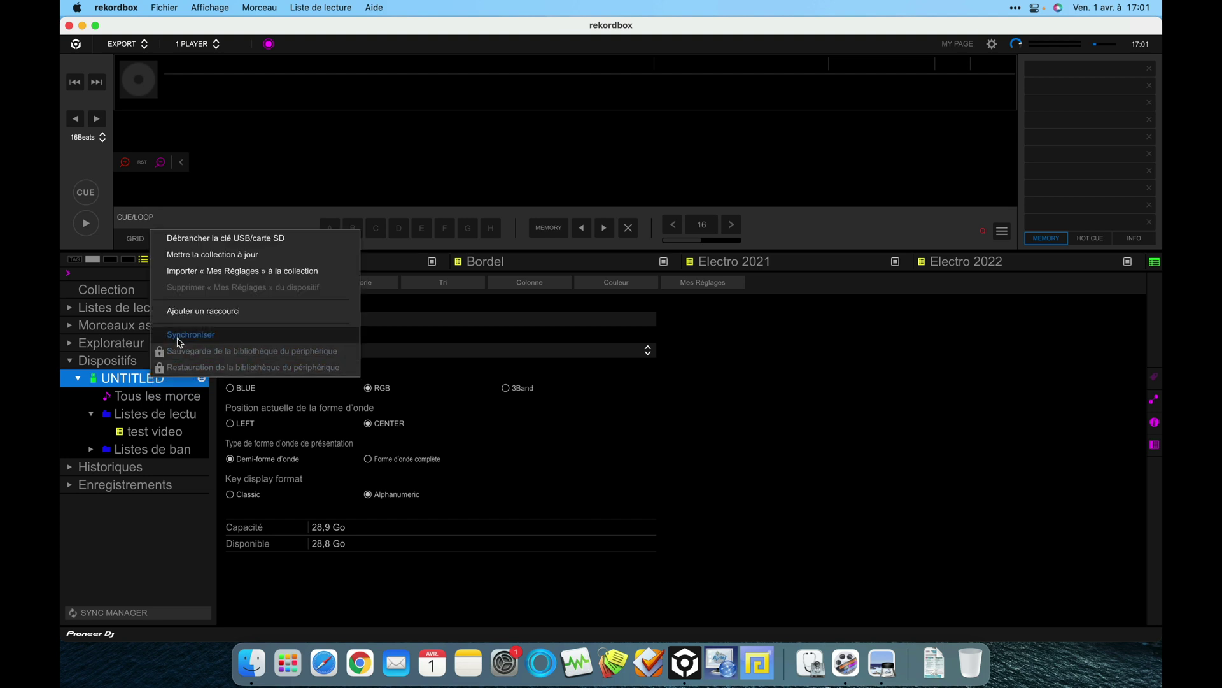
left_click(180, 341)
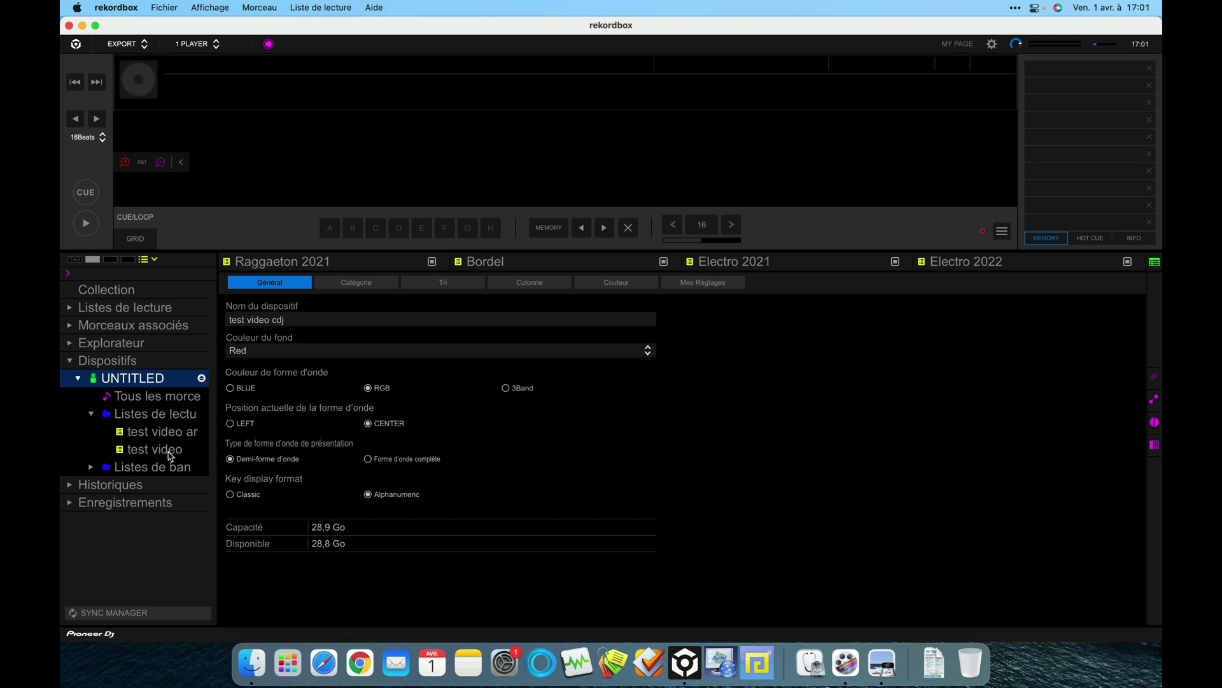
- Compare the track order of the UNTITLED device's "test video artiste" and "test video" playlists
left_click(170, 436)
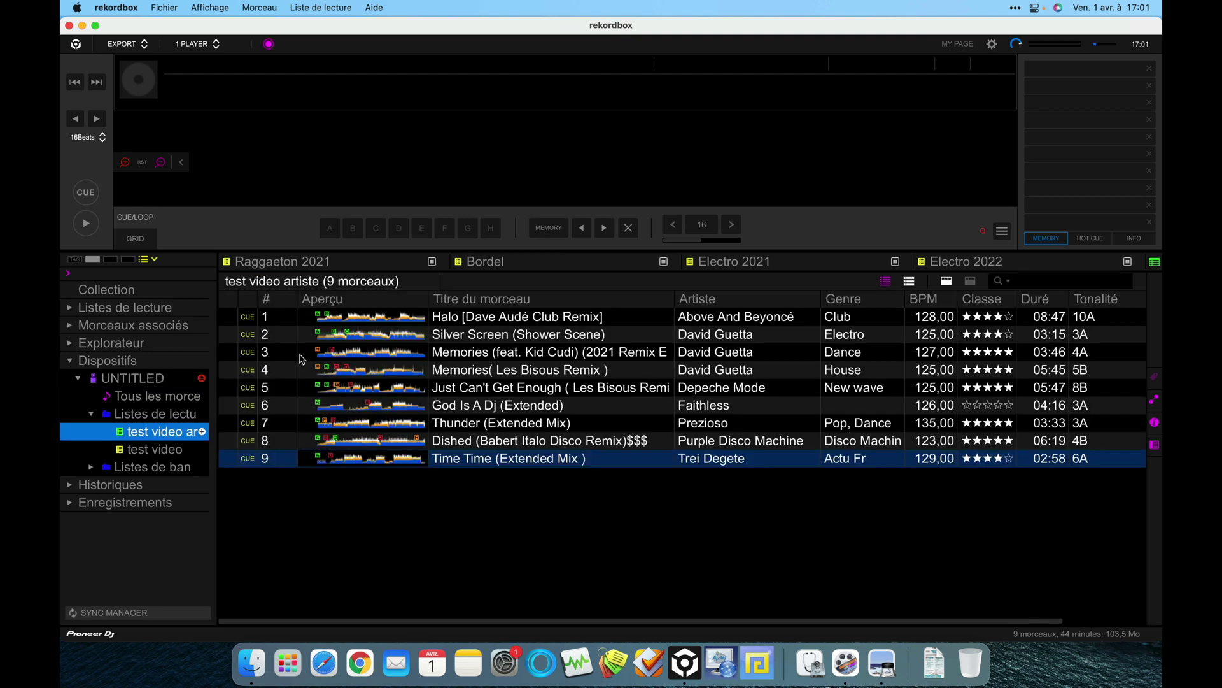
left_click(148, 451)
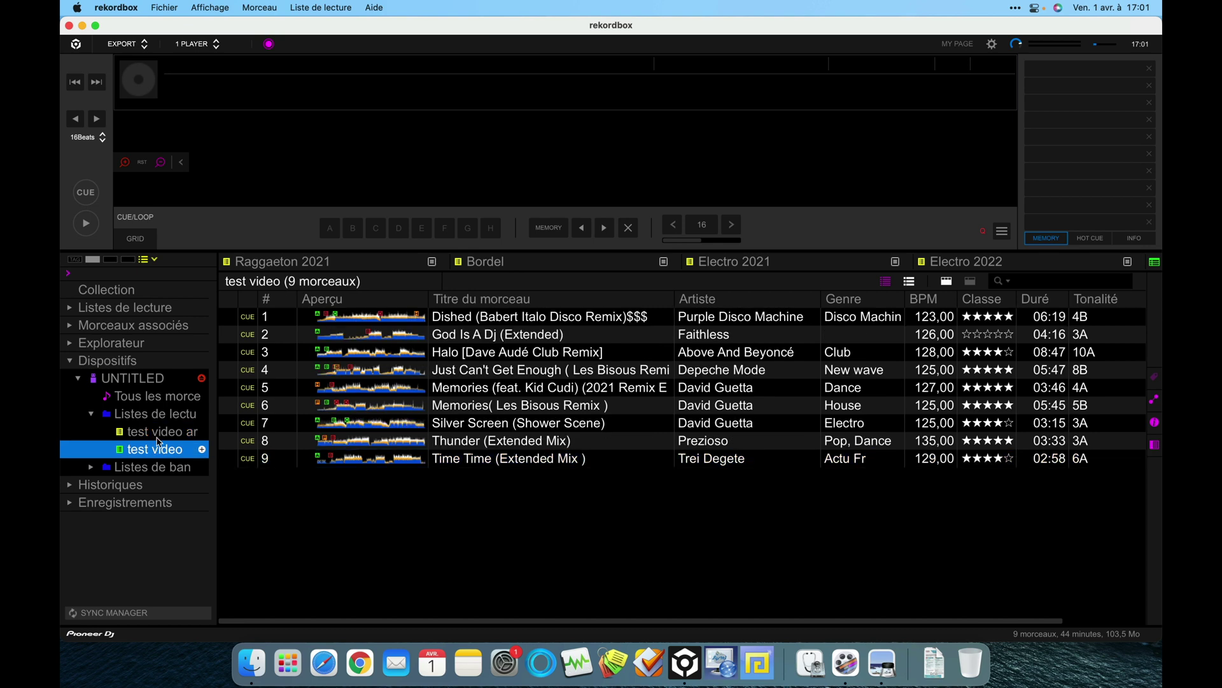
left_click(166, 432)
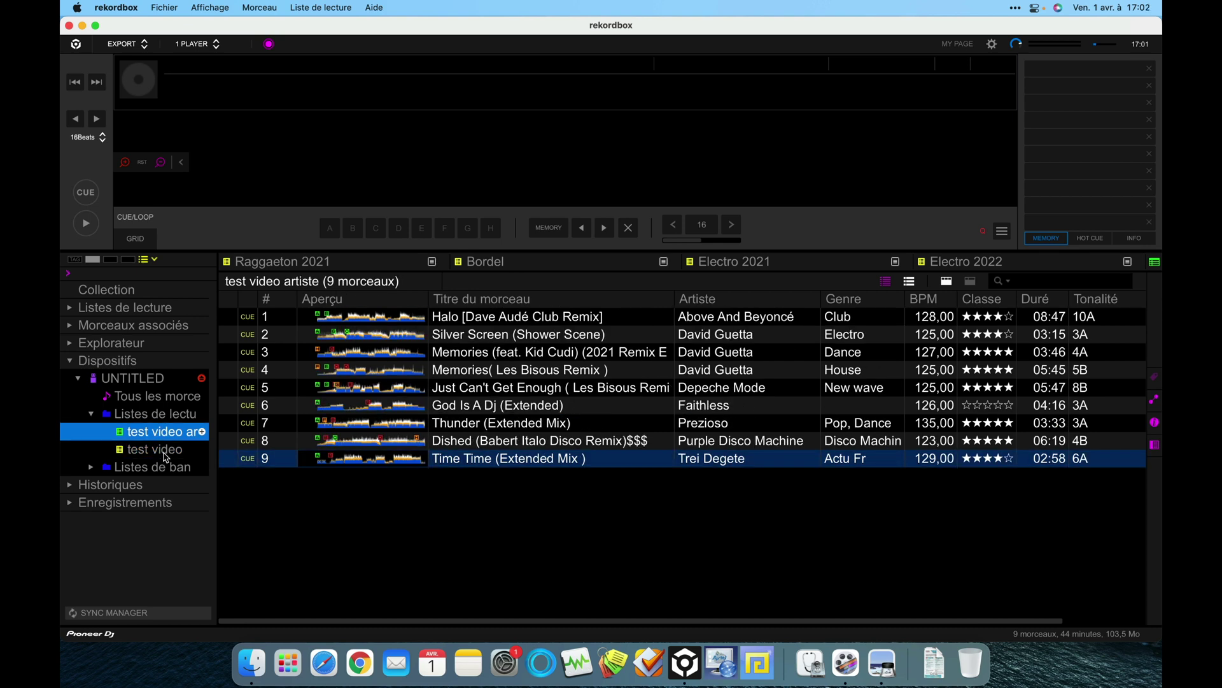
left_click(166, 454)
left_click(170, 434)
- Rename the collection's "test video artiste" playlist as "test video bpm"
left_click(71, 308)
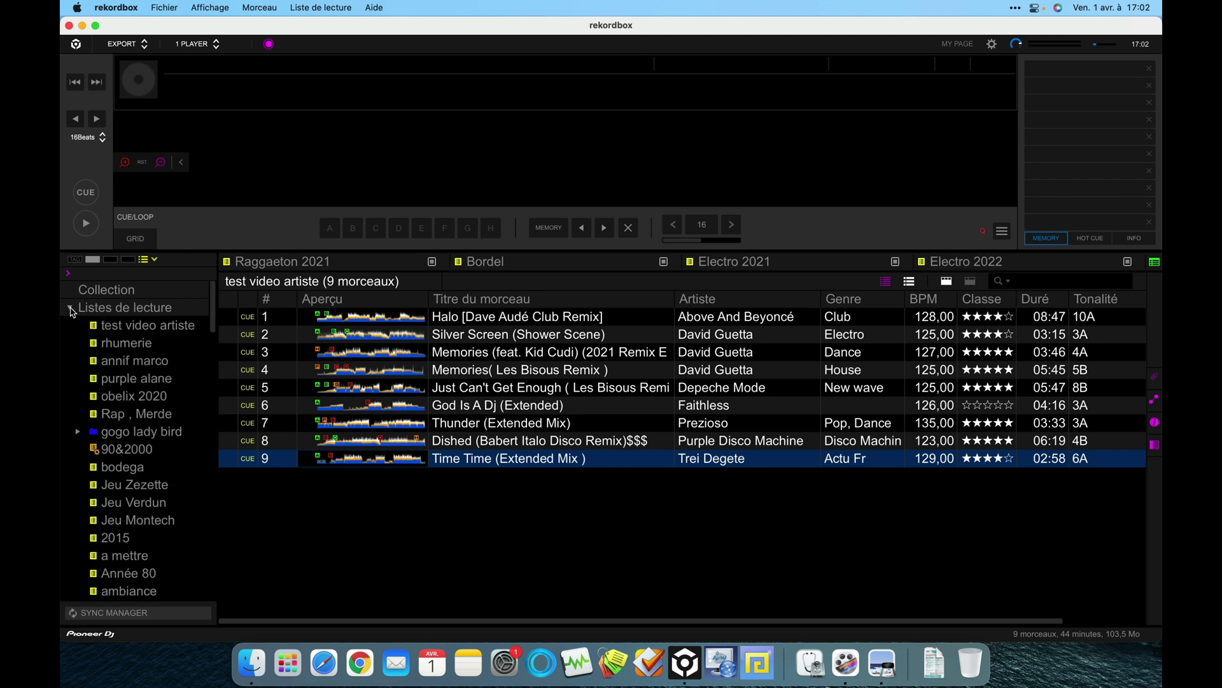
left_click(140, 326)
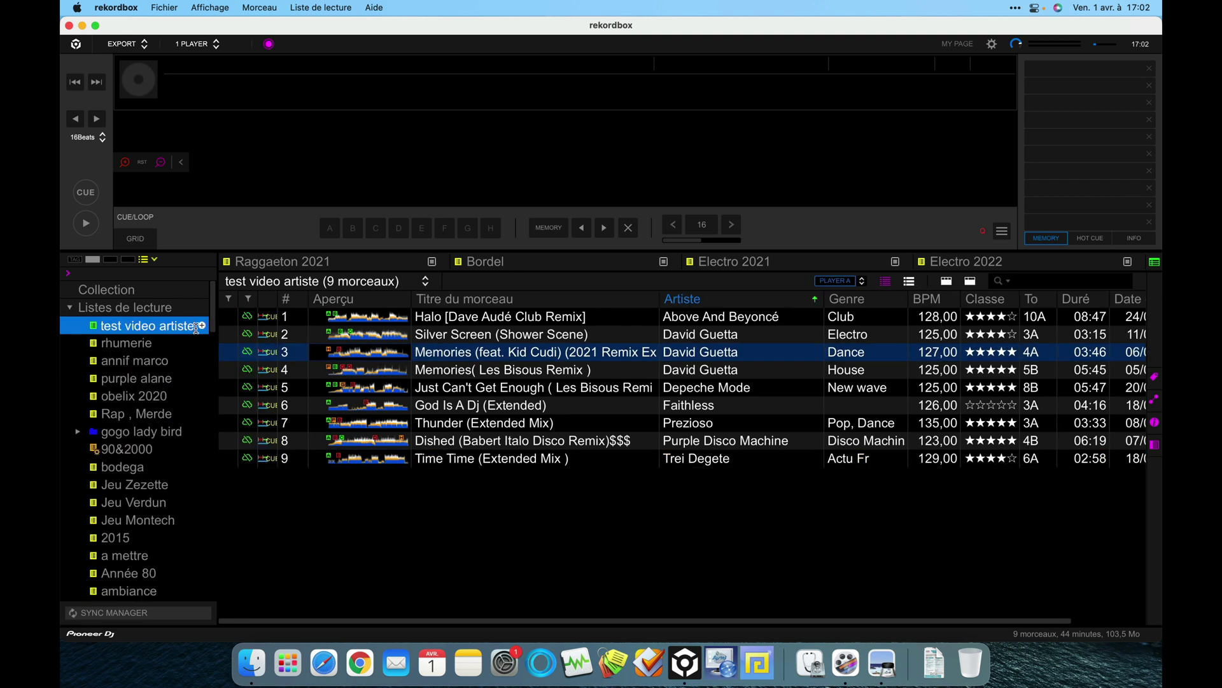
double_click(196, 327)
key("BackSpace")
key("BackSpace")
key("BackSpace")
key("BackSpace")
key("BackSpace")
key("BackSpace")
key("BackSpace")
type("bpm")
left_click(174, 360)
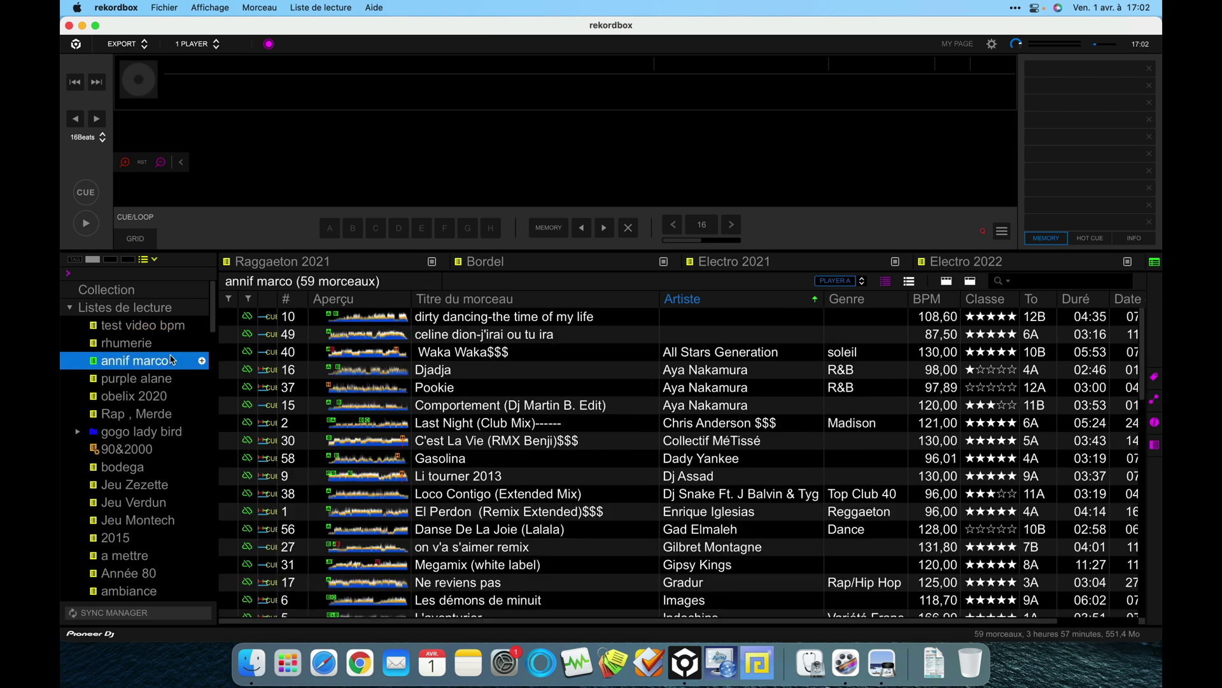
- Sort the collection's "test video bpm" playlist by ascending BPM and renumber its tracks in that order
left_click(173, 331)
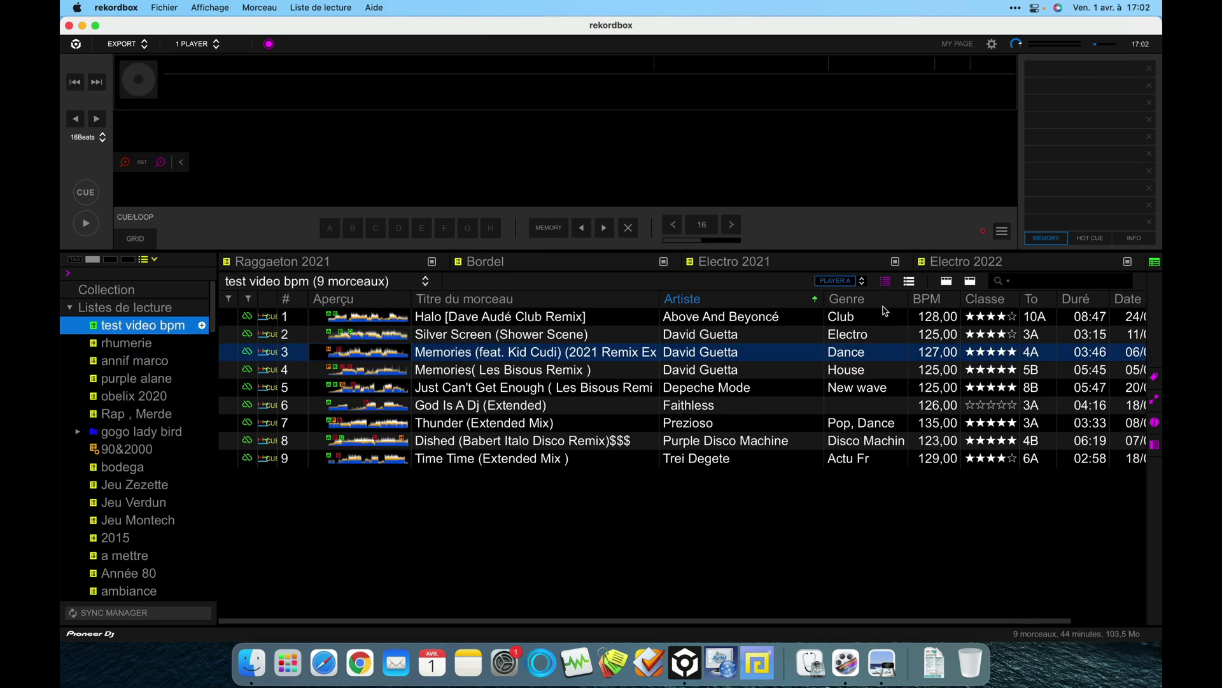
left_click(946, 302)
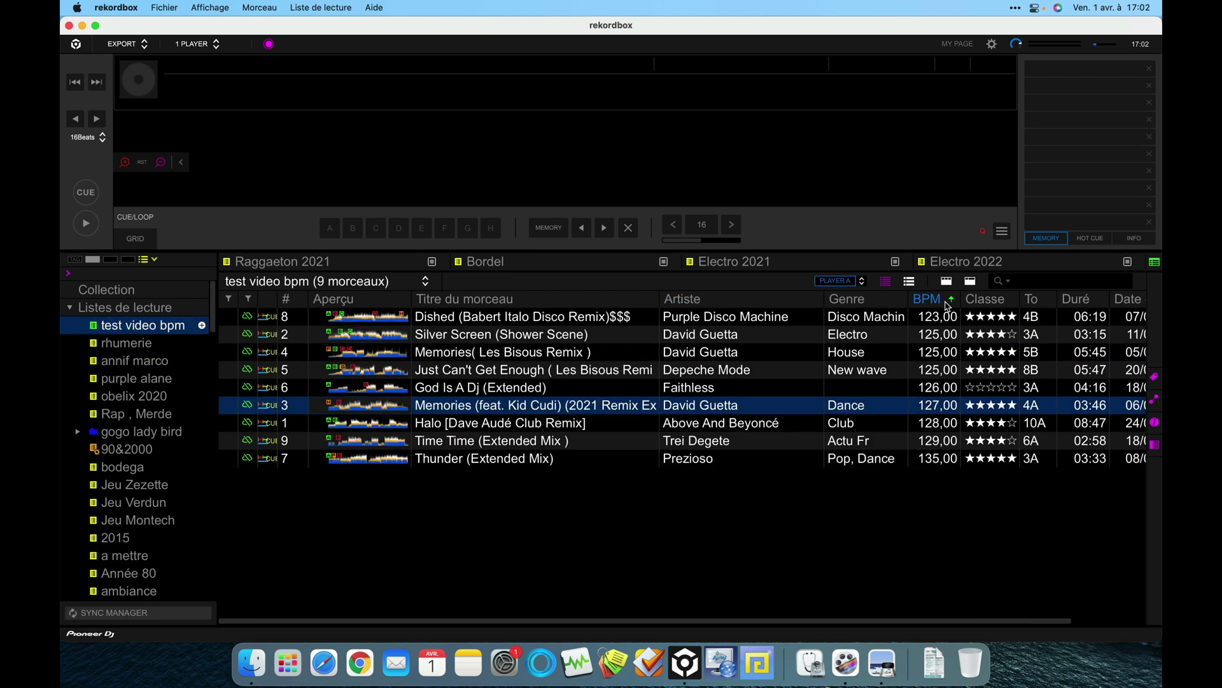
right_click(565, 306)
left_click(582, 282)
- Synchronise the BPM-ordered "test video bpm" playlist to the UNTITLED device
left_click(69, 308)
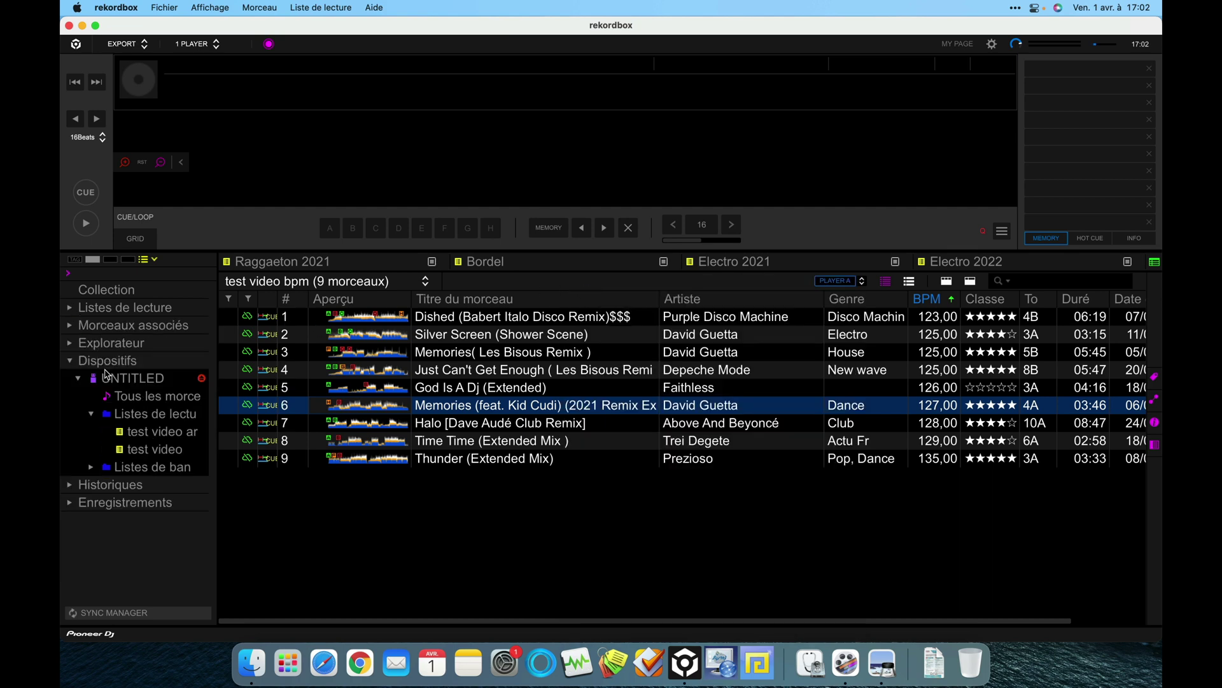
left_click(118, 382)
right_click(118, 382)
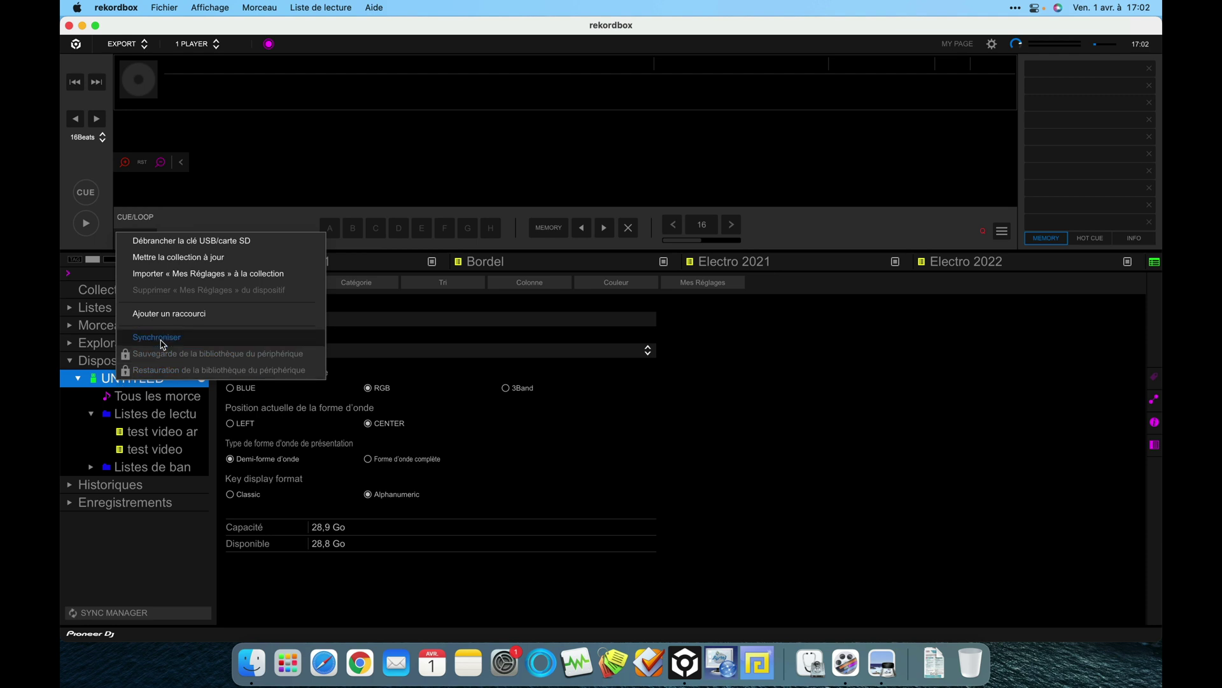
left_click(163, 342)
- Compare the track order of the UNTITLED device's "test video bpm", "test video artiste" and "test video" playlists
left_click(161, 432)
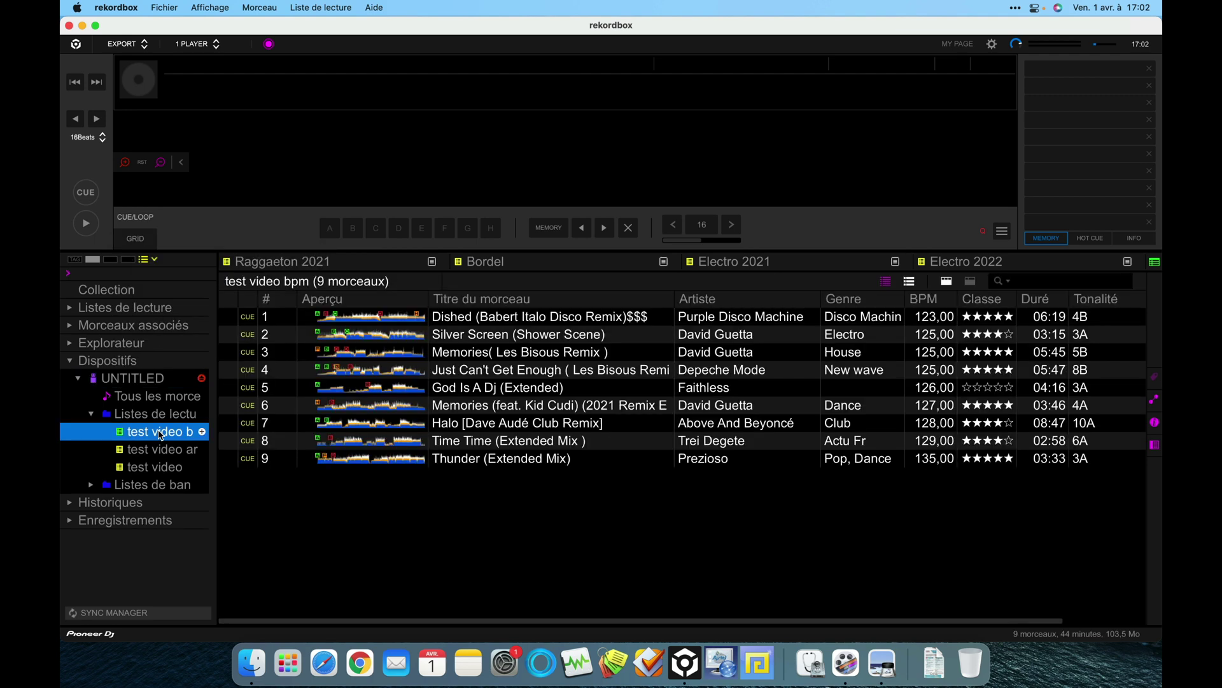
left_click(161, 451)
left_click(165, 433)
left_click(162, 450)
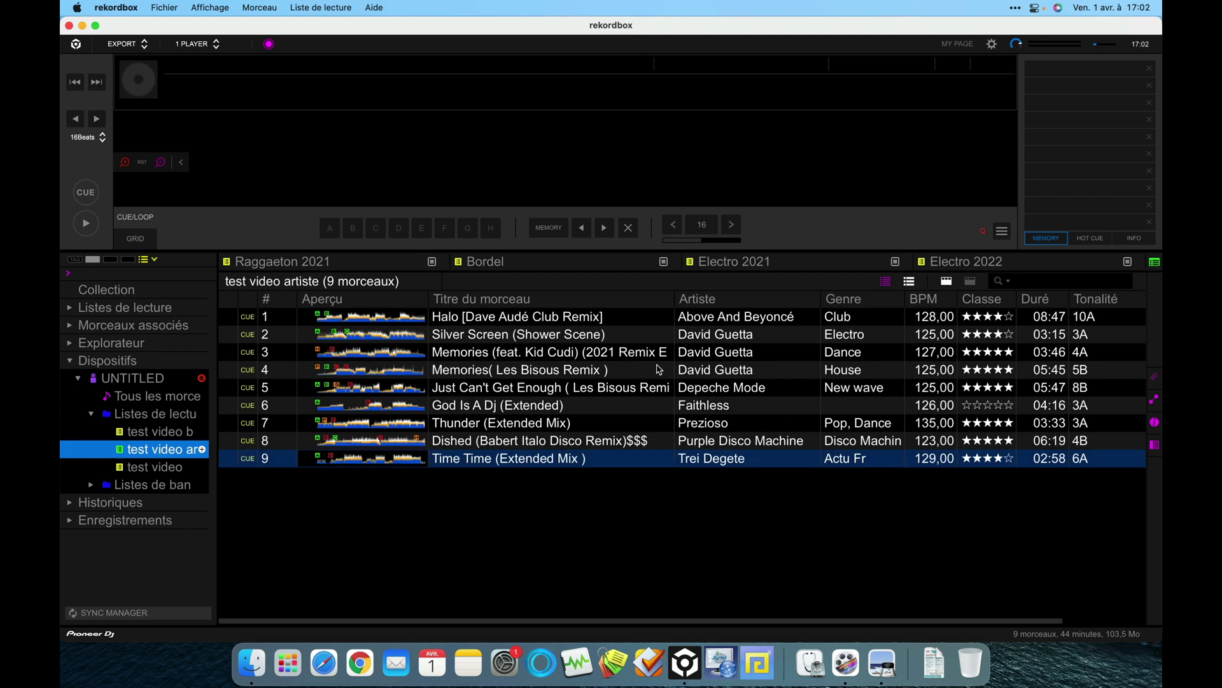
left_click(167, 470)
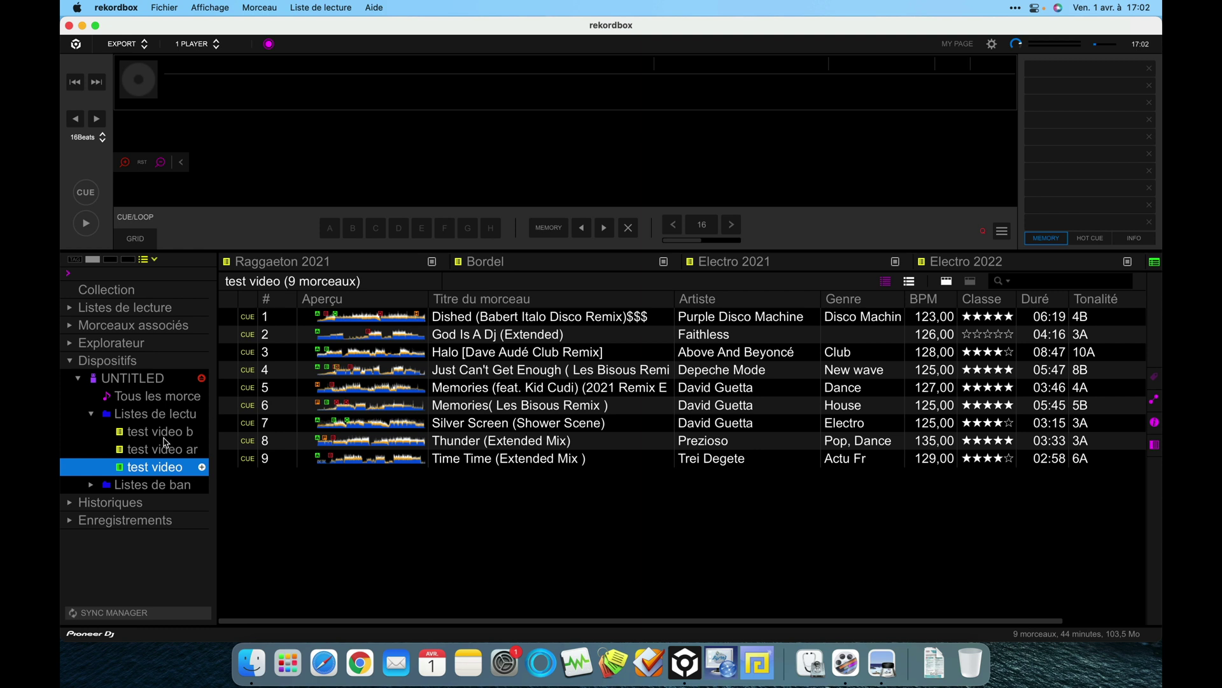
left_click(165, 438)
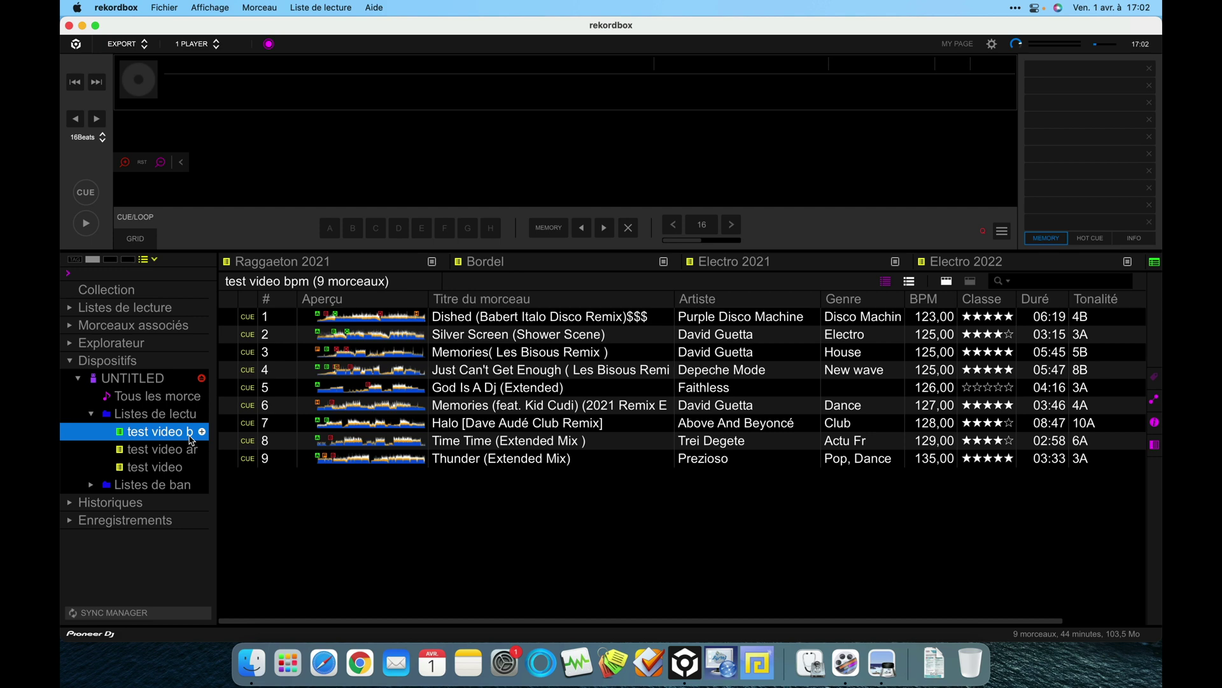
left_click(168, 452)
left_click(165, 468)
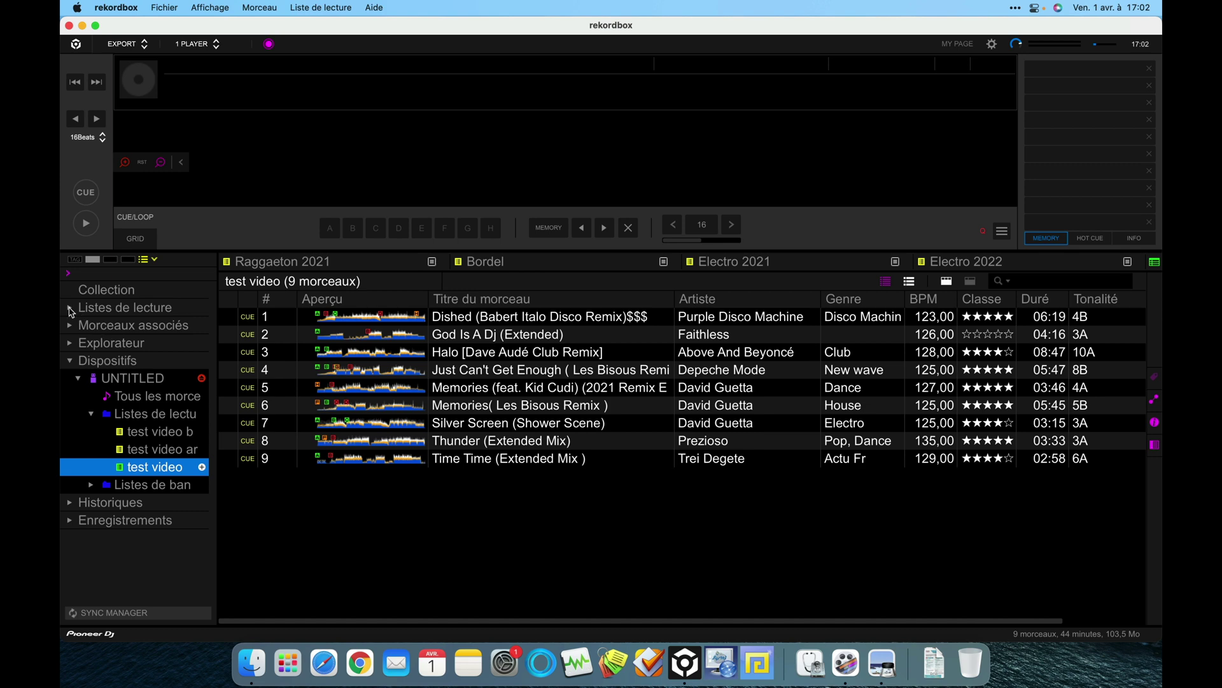
- Examine the track renumbering option of the collection's "test video bpm" playlist and close it without applying it
left_click(70, 308)
left_click(144, 326)
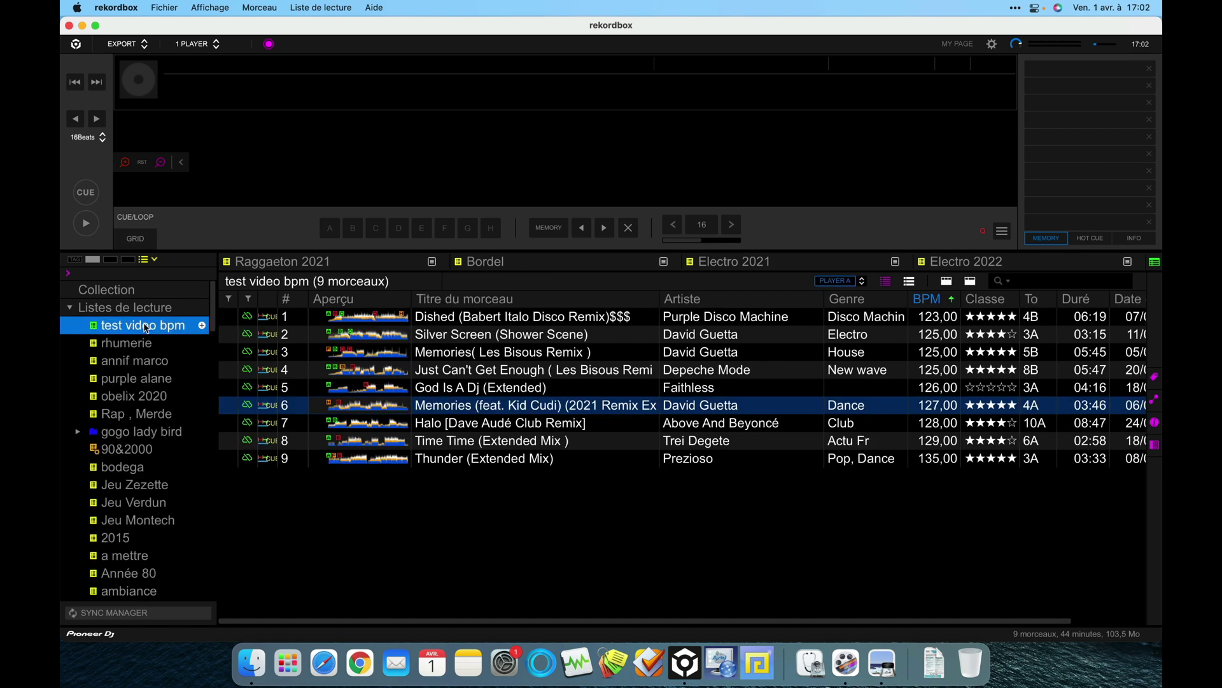
right_click(551, 304)
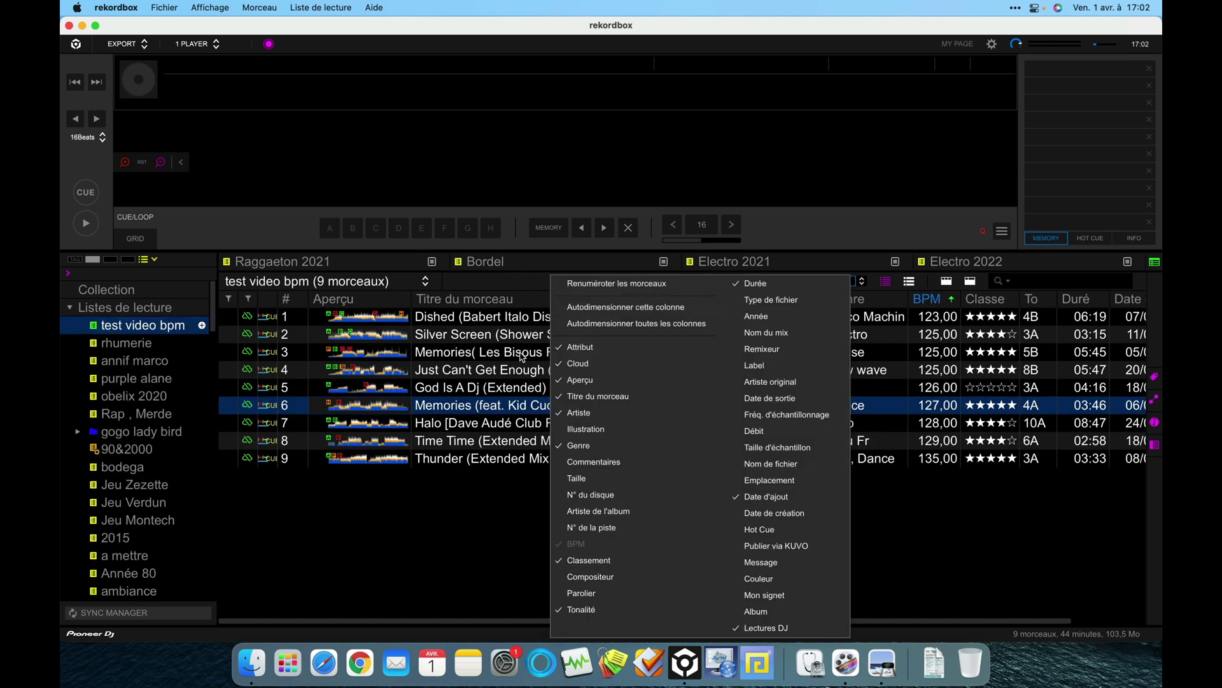
left_click(510, 368)
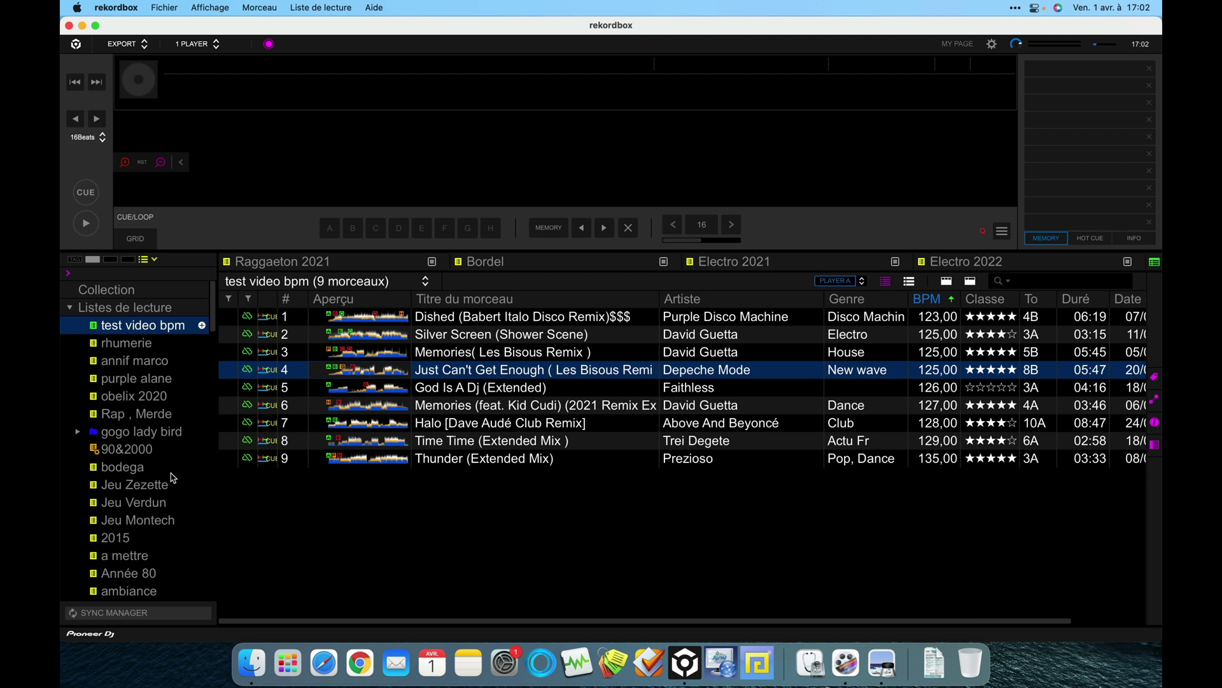
- Review the three synchronised playlists on the UNTITLED device once more, ending with "test video"
left_click(70, 308)
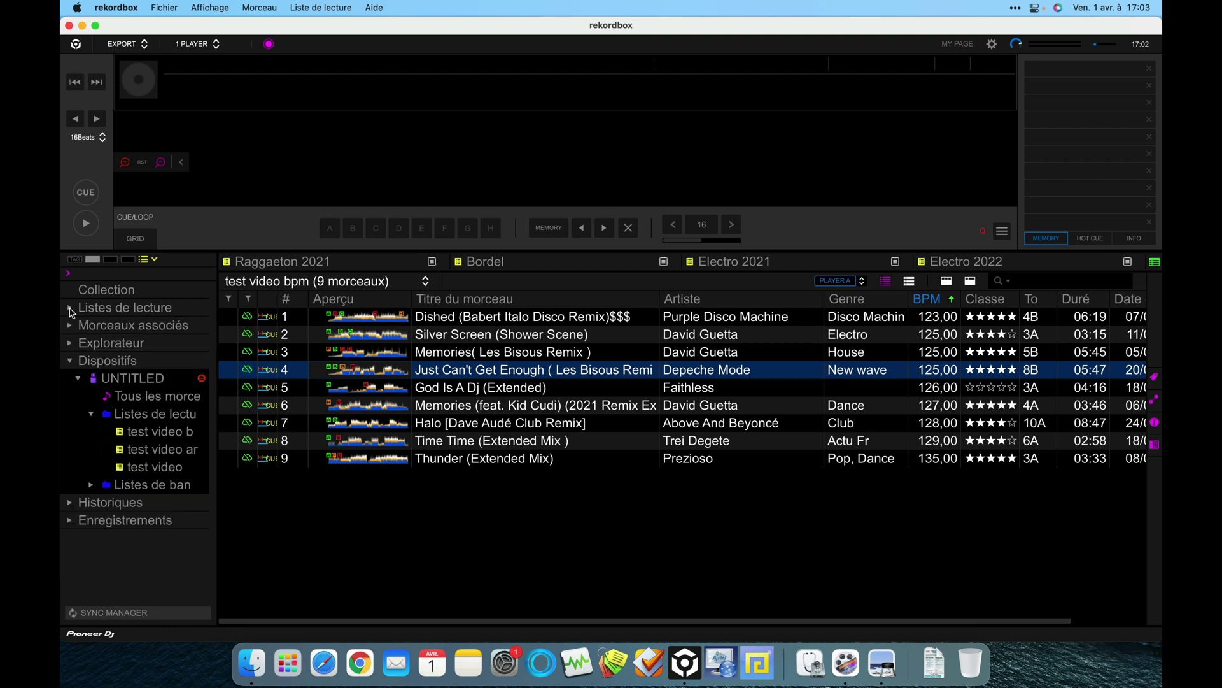
left_click(137, 397)
left_click(146, 432)
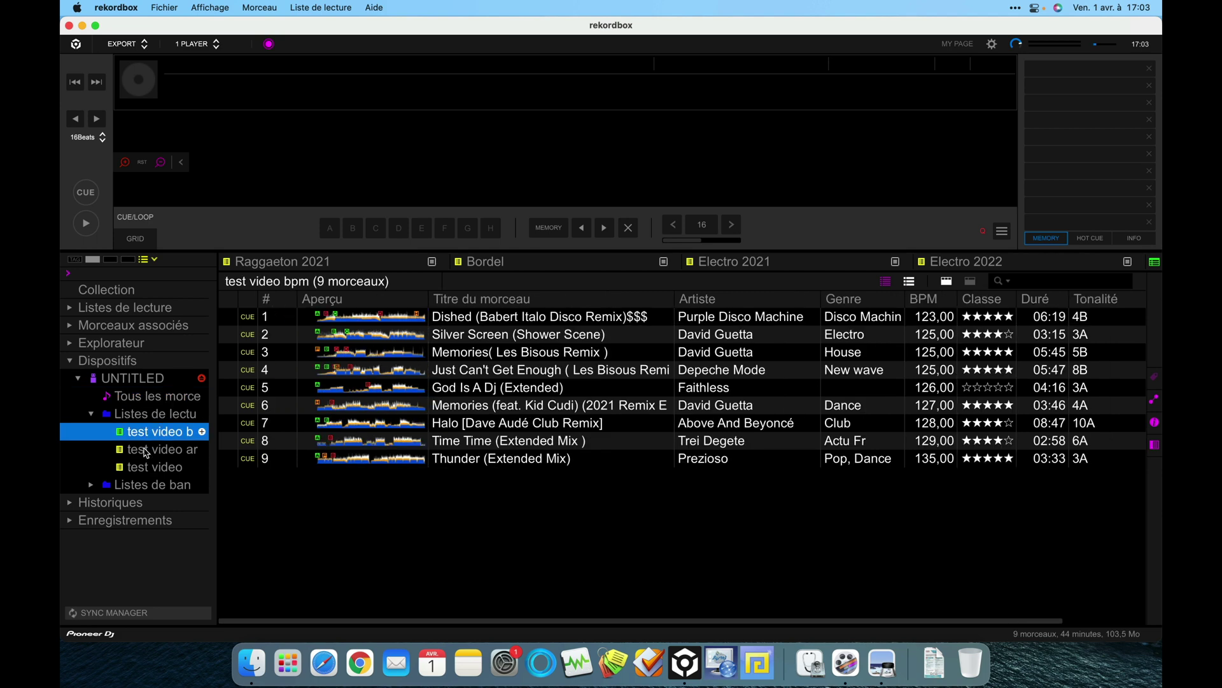
left_click(146, 450)
left_click(156, 468)
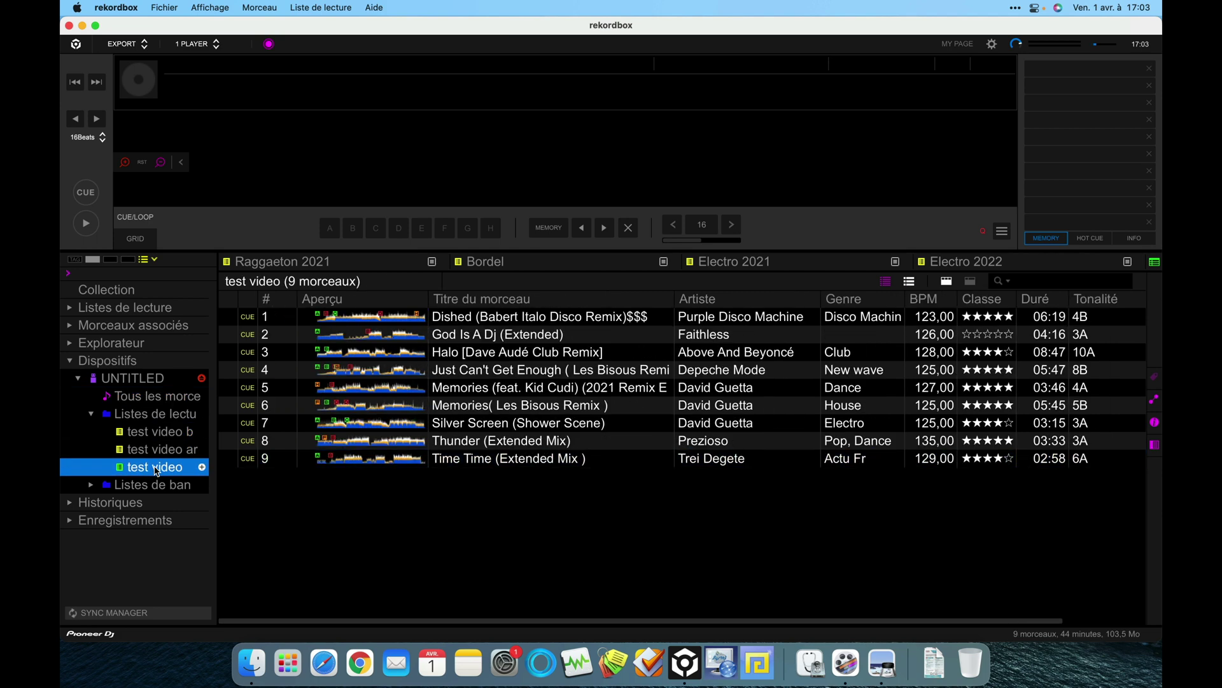